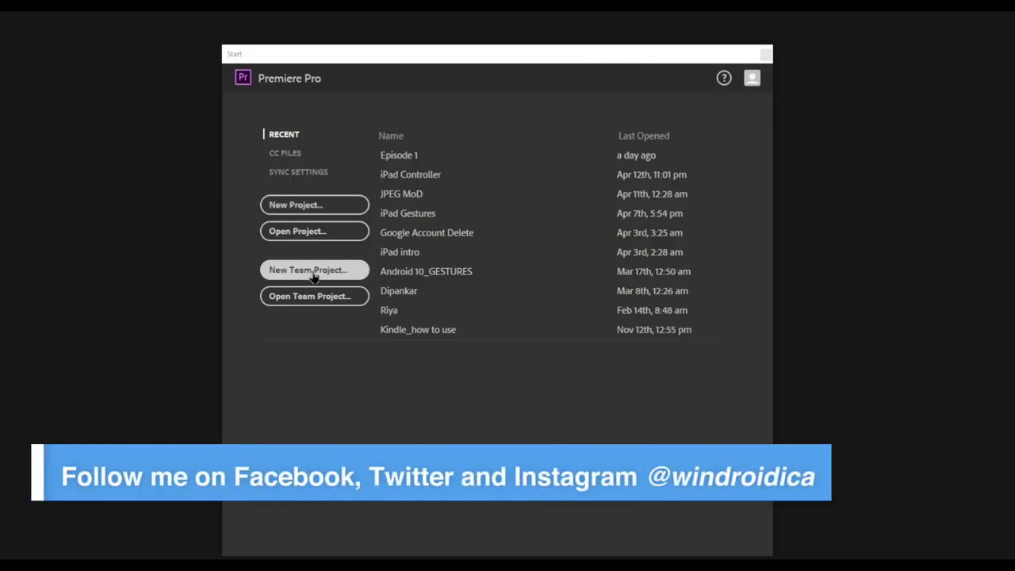
# - Start a new project named "Episode 1" and choose the Premiere Pro Tutorial Series folder on drive D: as its location
pyautogui.click(297, 207)
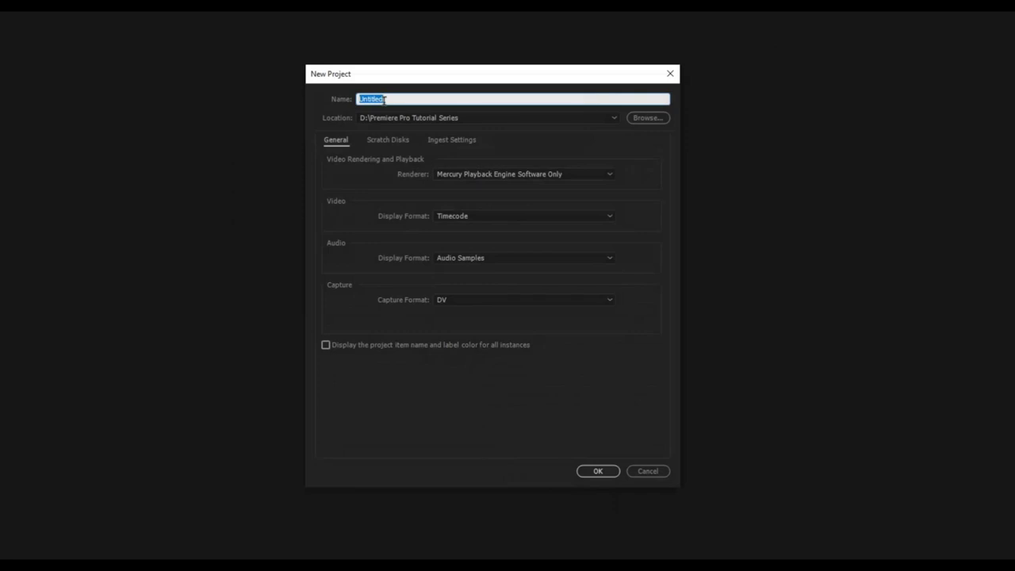
pyautogui.write('Episode 1')
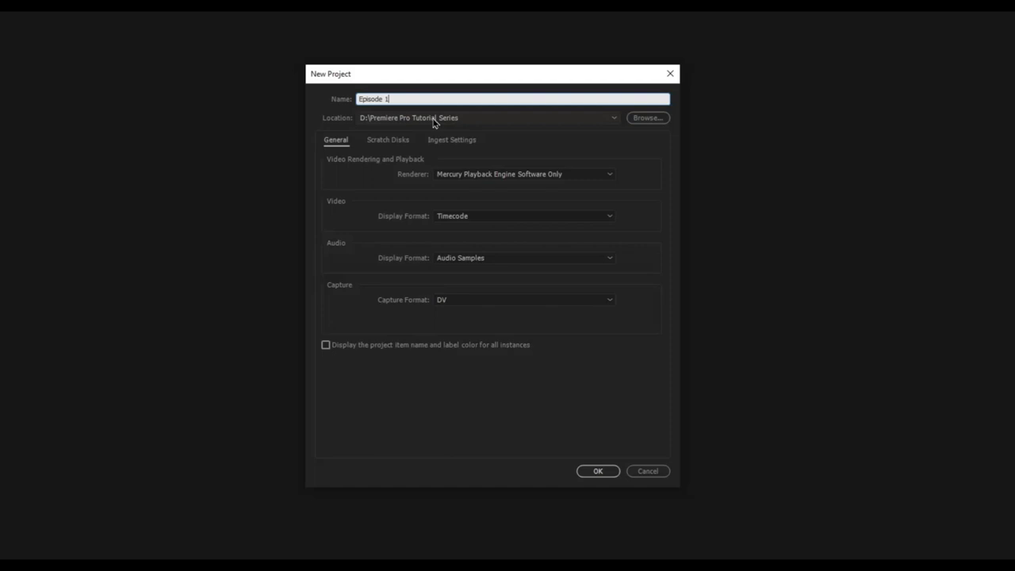
pyautogui.click(658, 119)
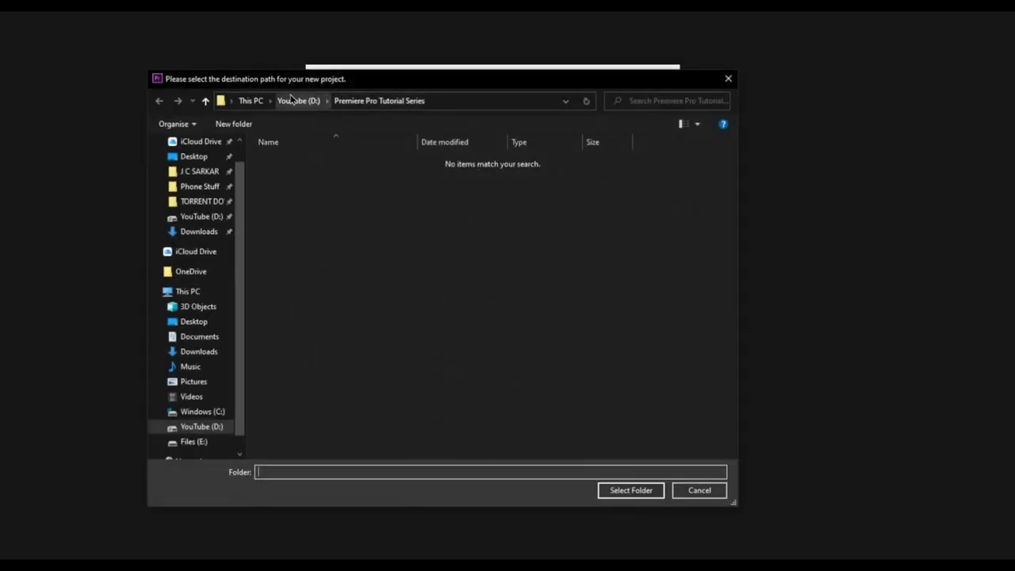
pyautogui.click(299, 100)
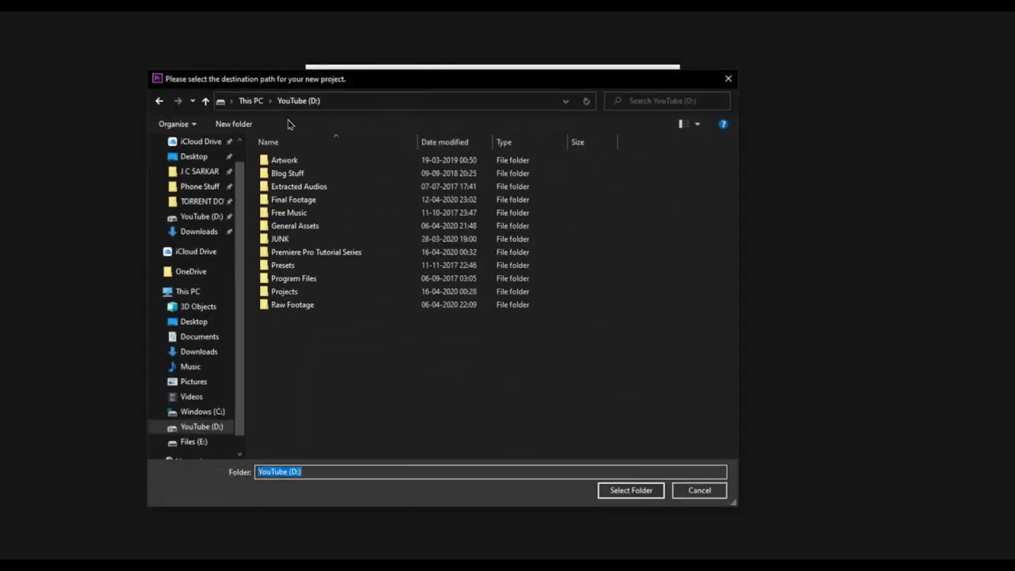
pyautogui.doubleClick(310, 255)
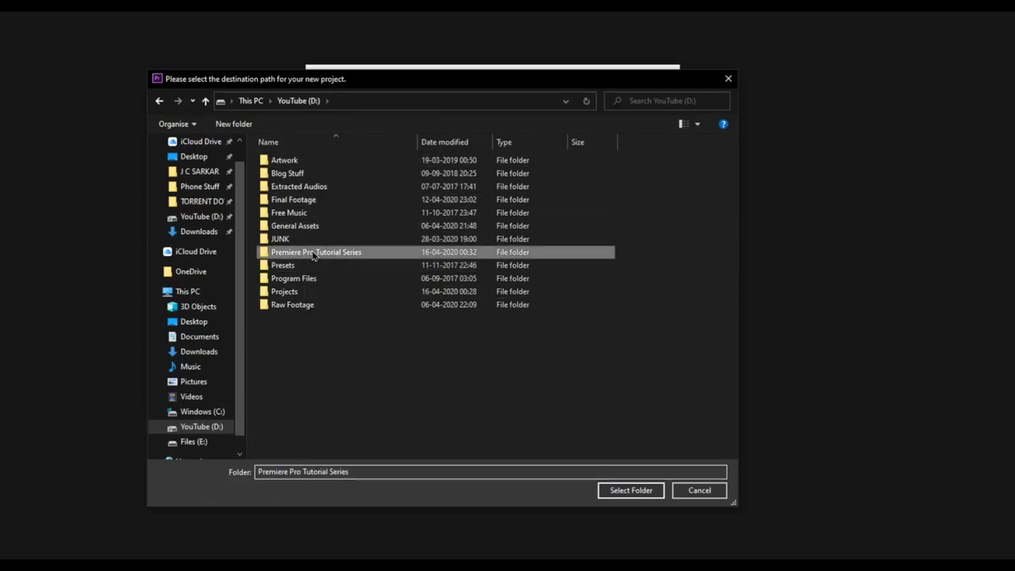
pyautogui.click(626, 494)
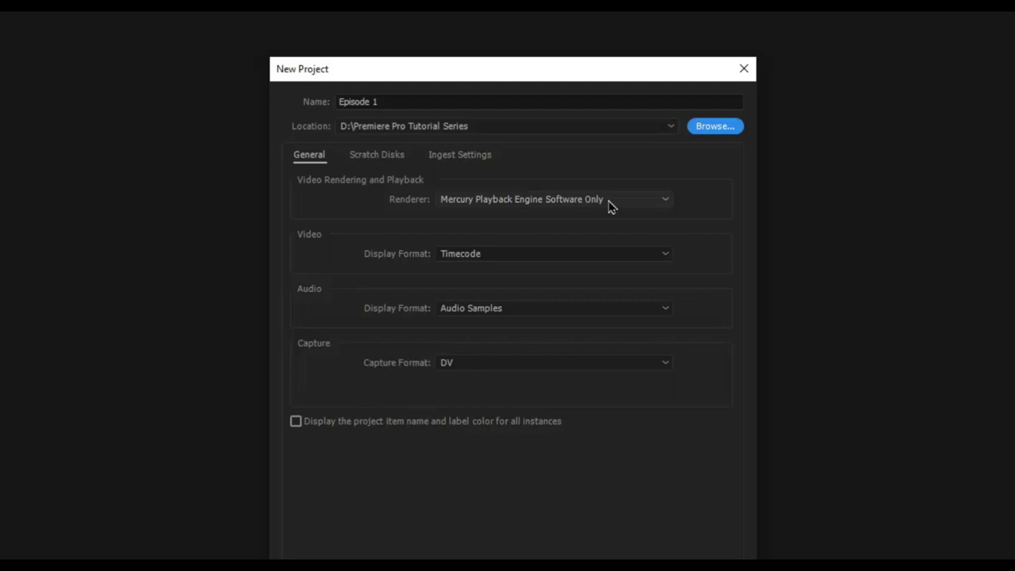
# - Set the project renderer to Mercury Playback Engine GPU Acceleration (CUDA) and keep Timecode and Audio Samples as the display formats
pyautogui.click(611, 206)
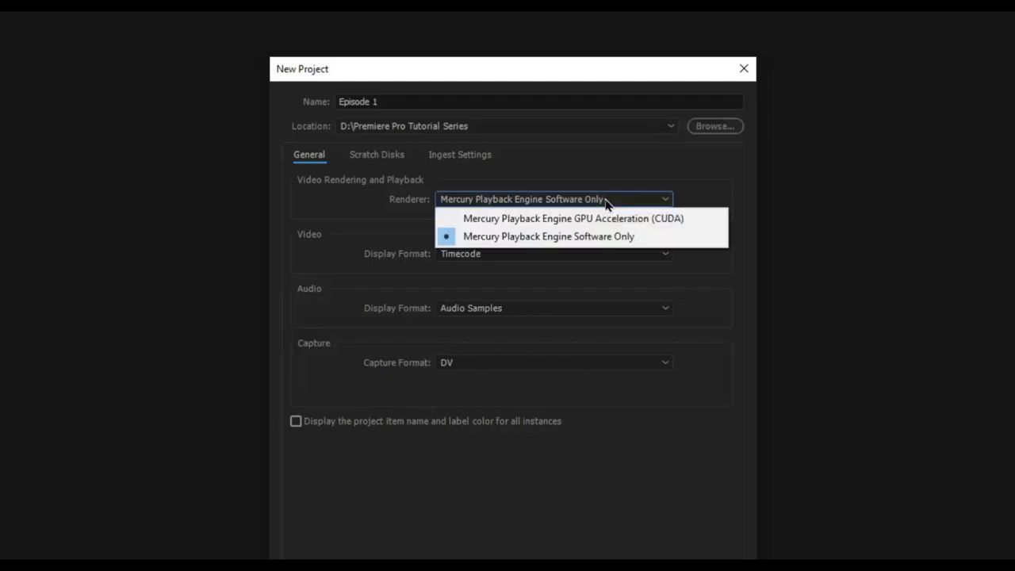
pyautogui.click(506, 218)
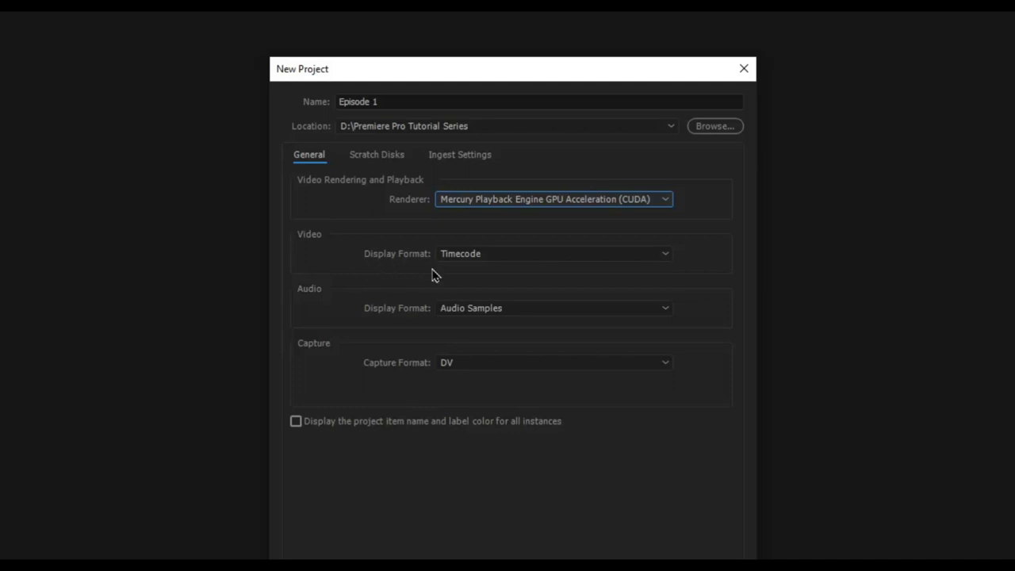
pyautogui.click(487, 257)
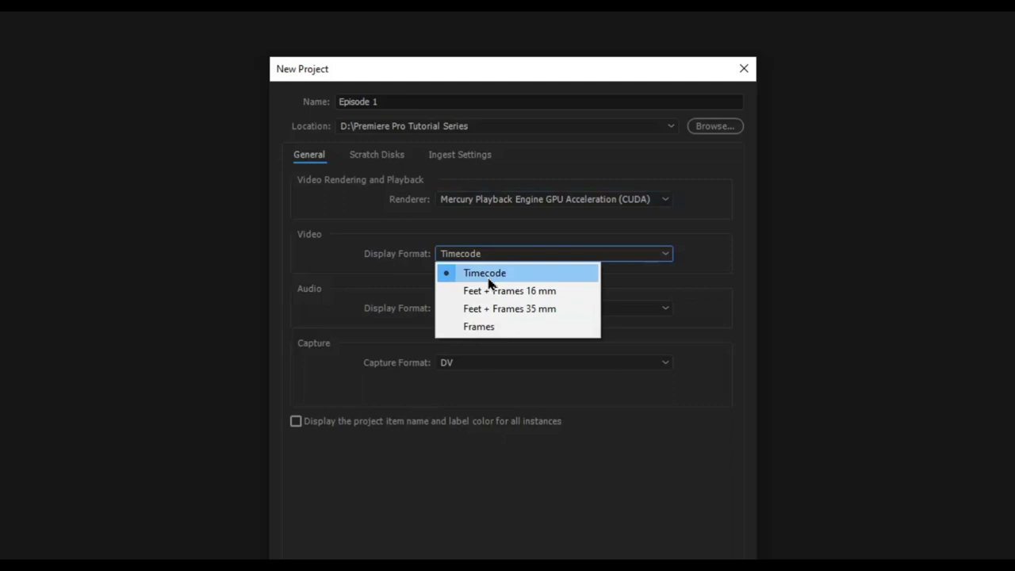
pyautogui.click(638, 306)
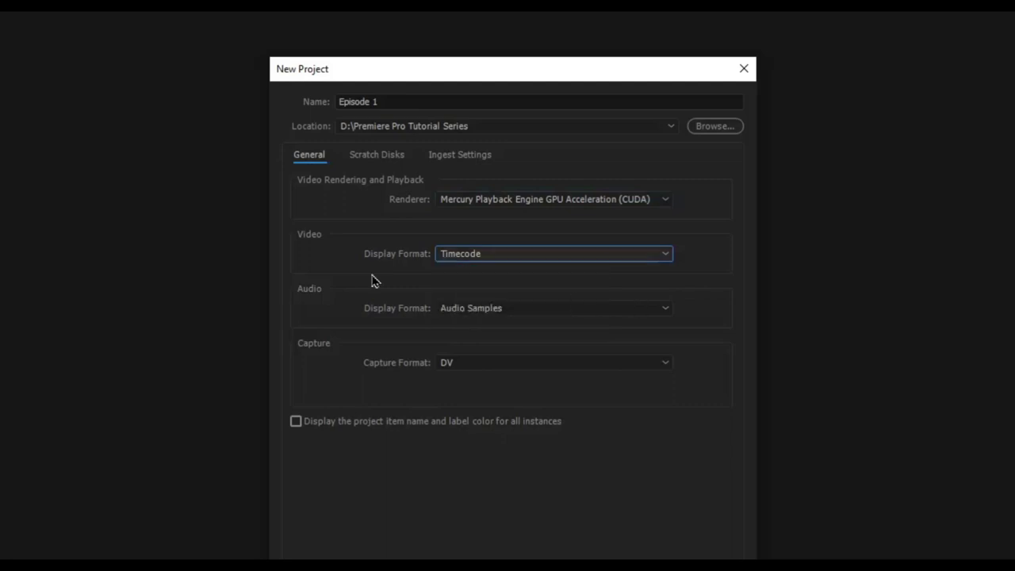
pyautogui.click(478, 309)
pyautogui.click(539, 324)
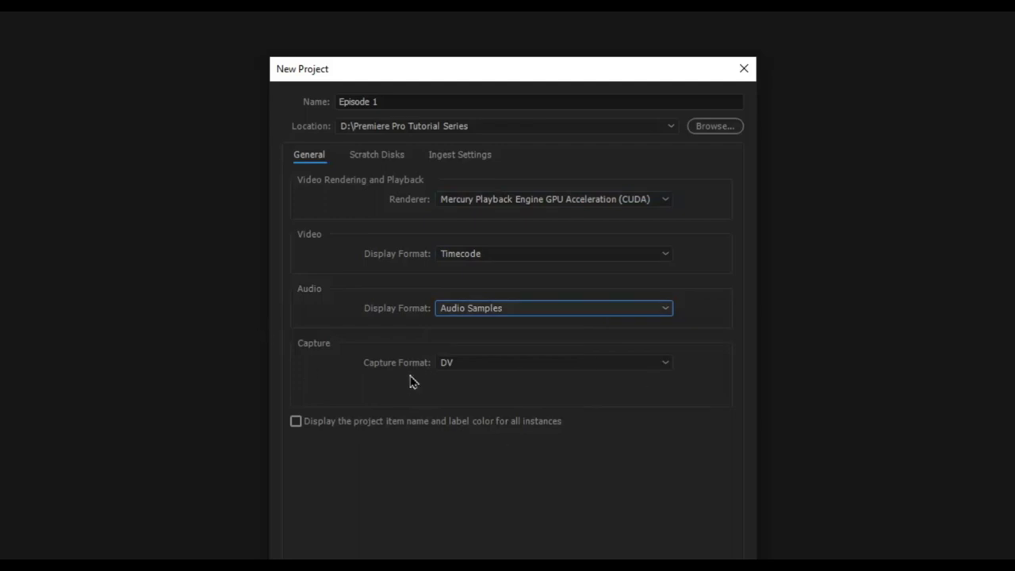
# - Review the scratch disk and ingest settings, then create the project
pyautogui.click(387, 164)
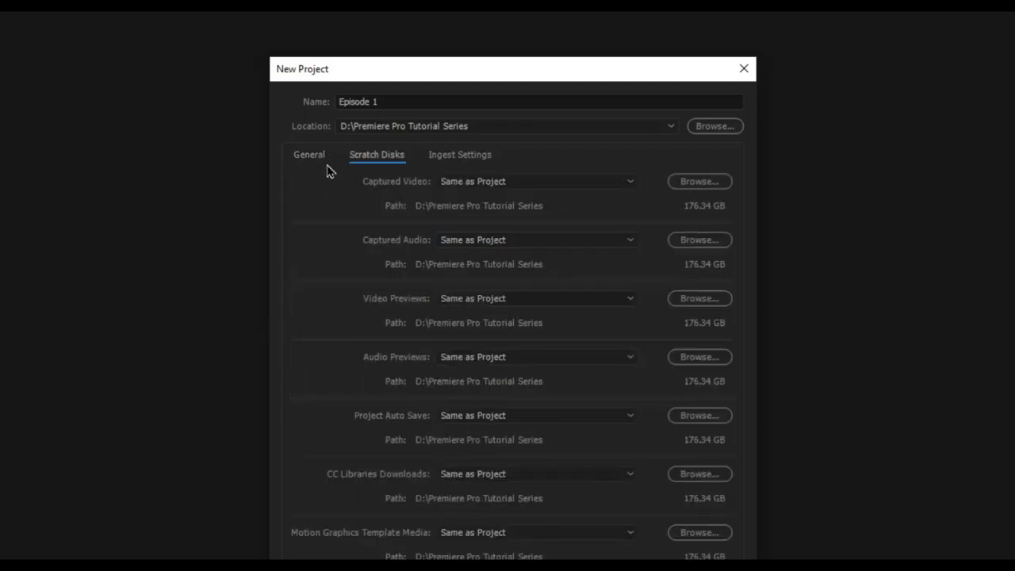
pyautogui.click(477, 161)
pyautogui.click(311, 159)
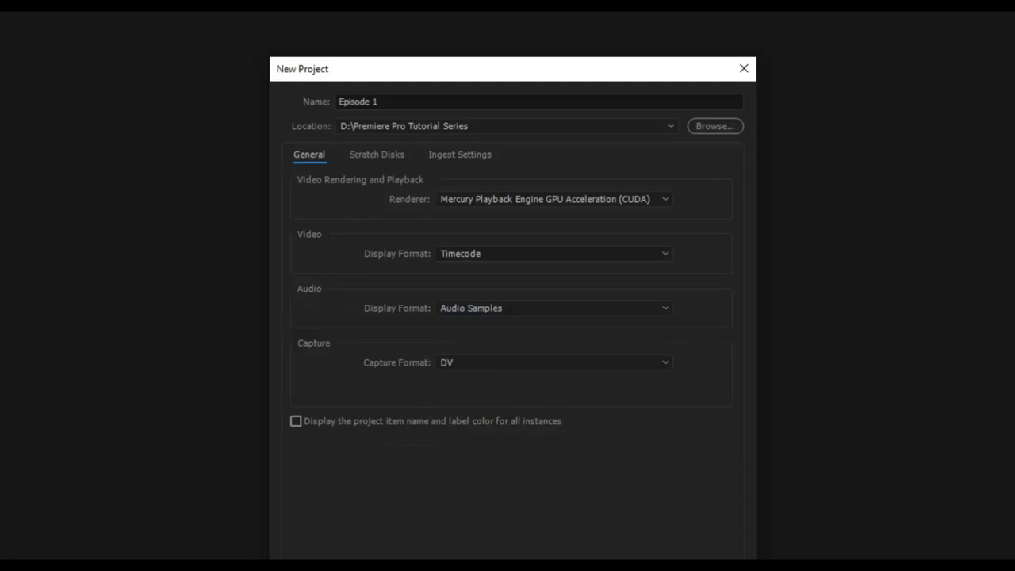
pyautogui.press('Return')
pyautogui.press('Return')
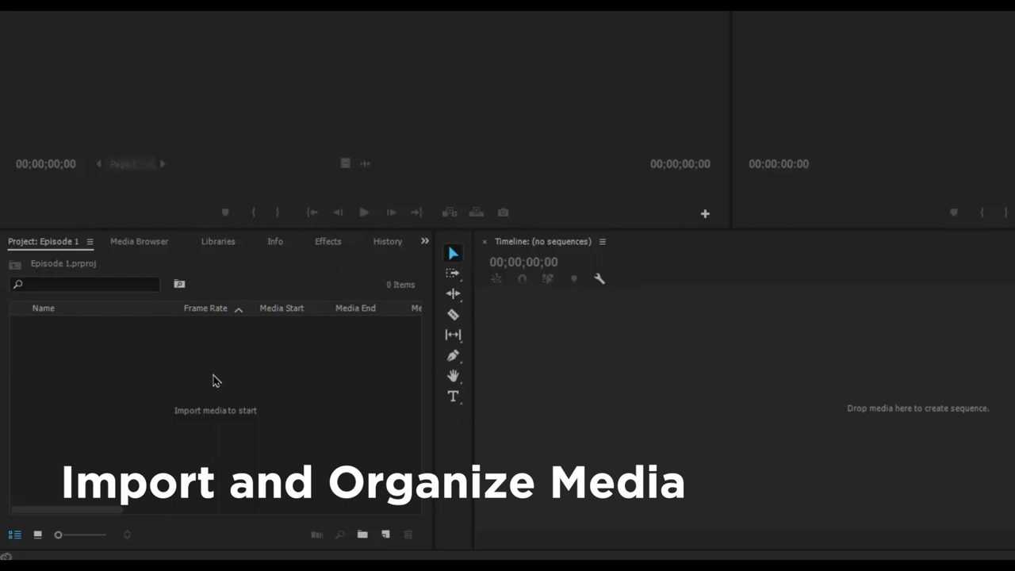
# - Import Gestures intro take 1.m4a, Gestures tutorial.m4a and iPad gestures.MOV from the iPad Gestures folder into the project
pyautogui.click(213, 380)
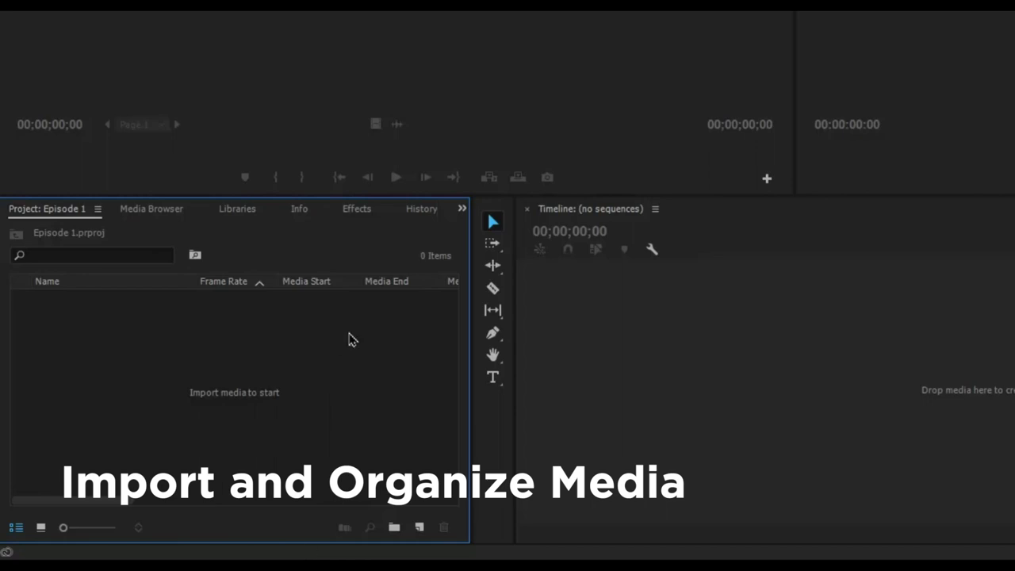
pyautogui.rightClick(139, 390)
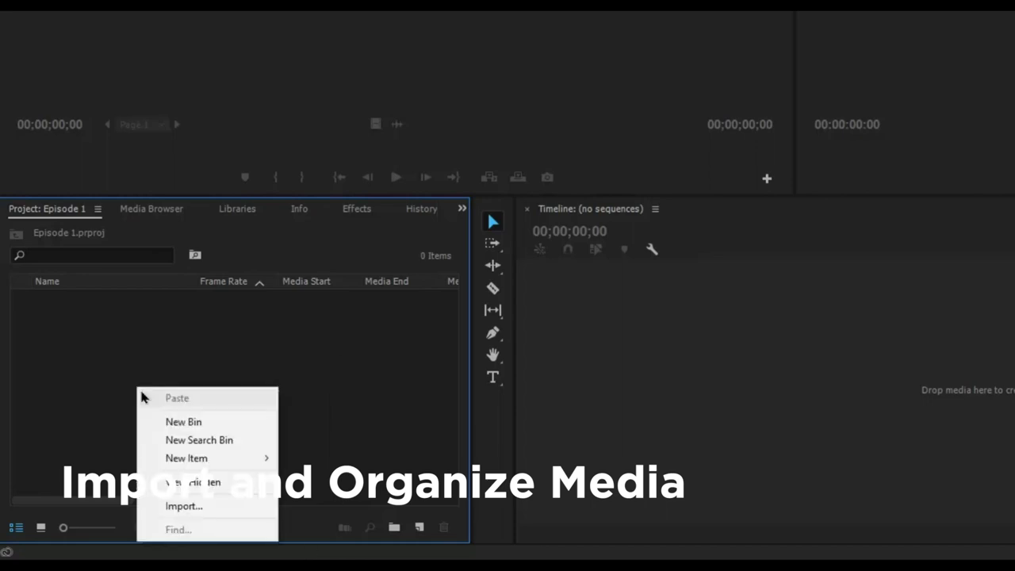
pyautogui.click(169, 509)
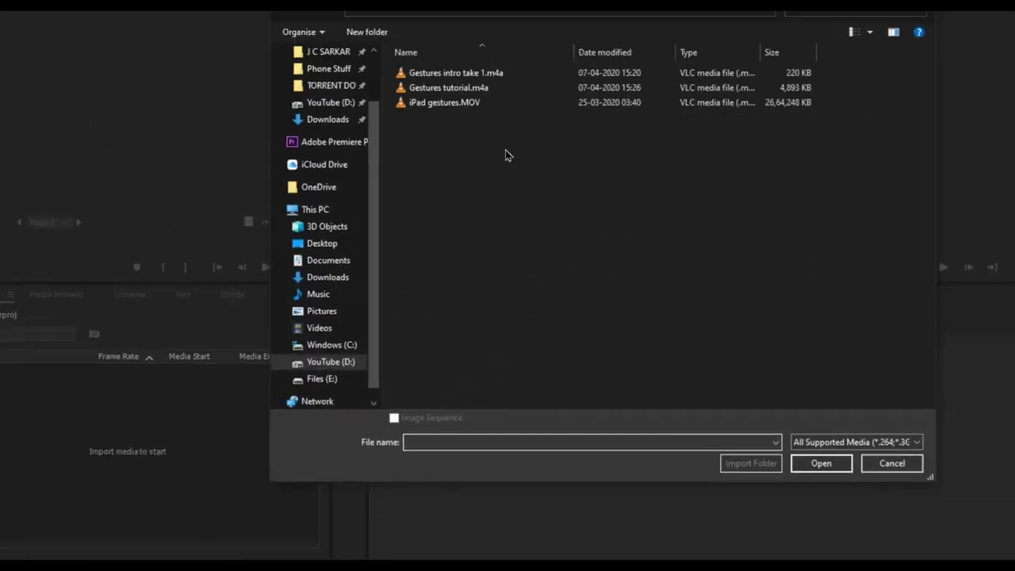
pyautogui.moveTo(484, 140); pyautogui.dragTo(445, 72)
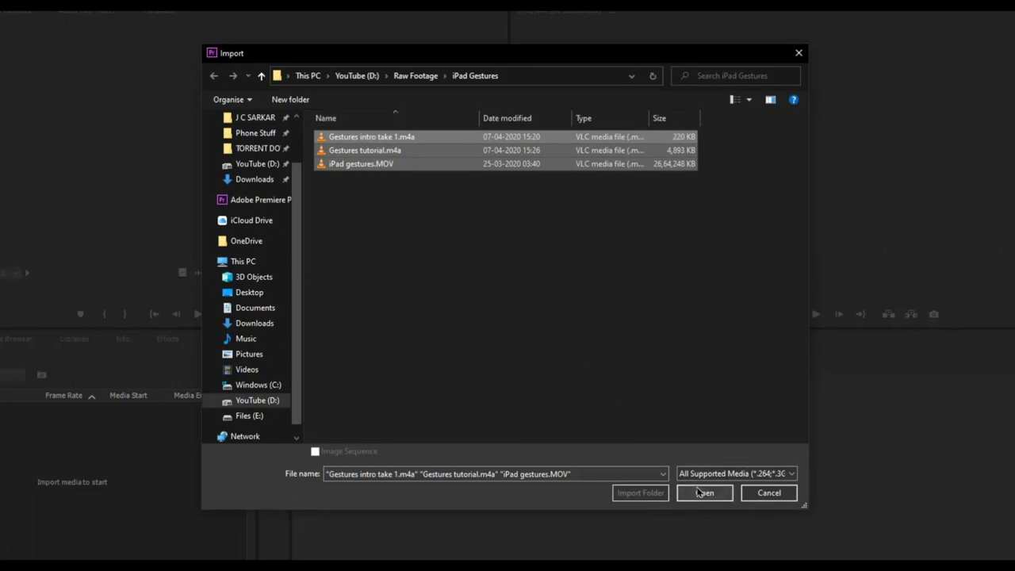
pyautogui.click(700, 492)
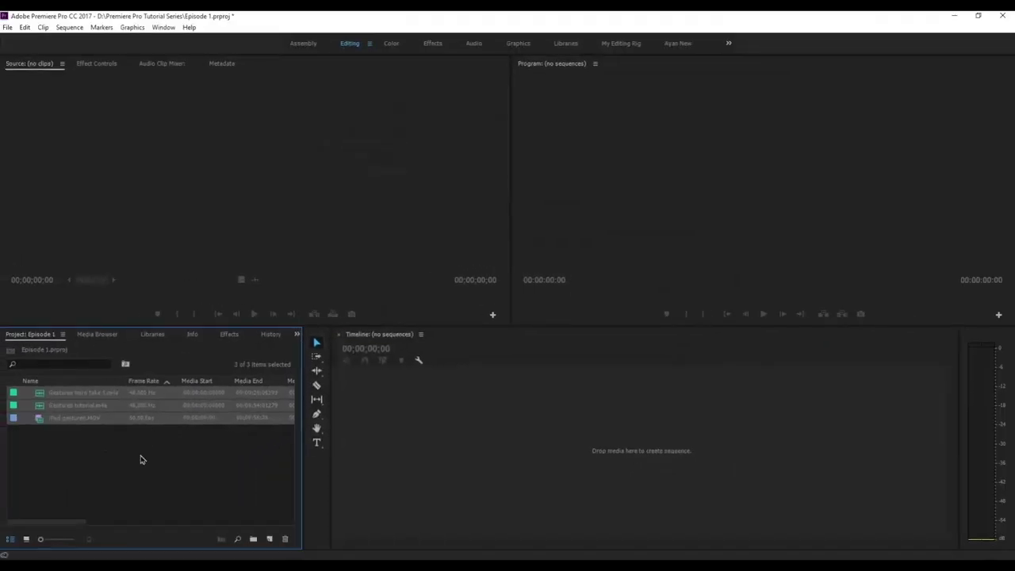
# - Import DSC_0007.MOV from the Raw Footage folder into the project
pyautogui.doubleClick(141, 457)
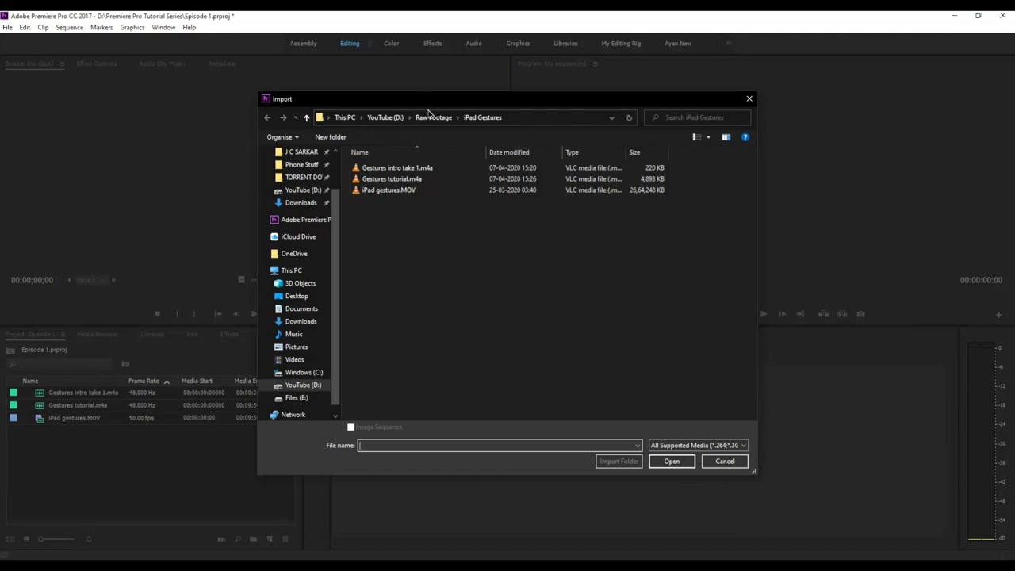
pyautogui.click(387, 117)
pyautogui.doubleClick(384, 191)
pyautogui.click(384, 191)
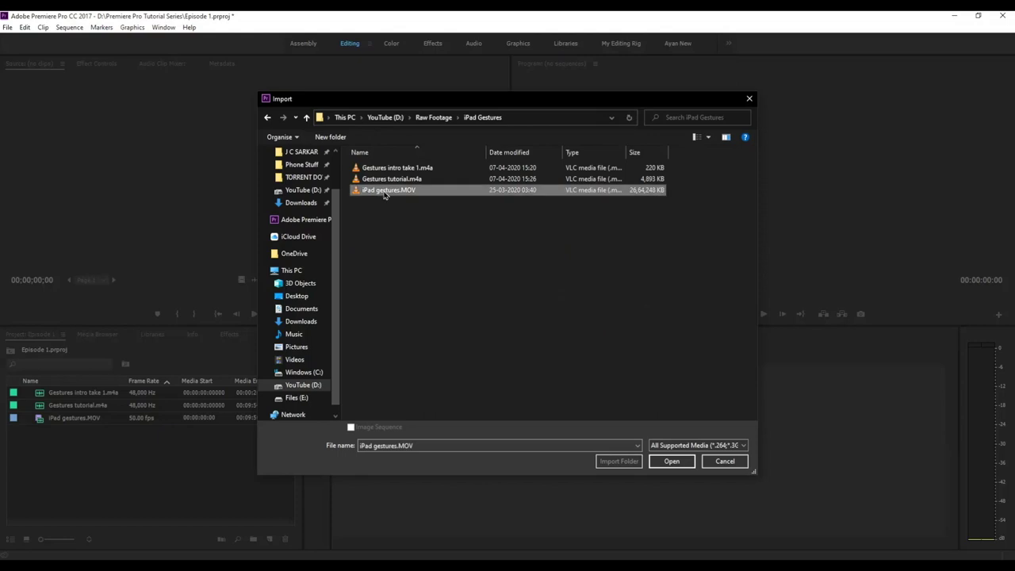
pyautogui.click(434, 117)
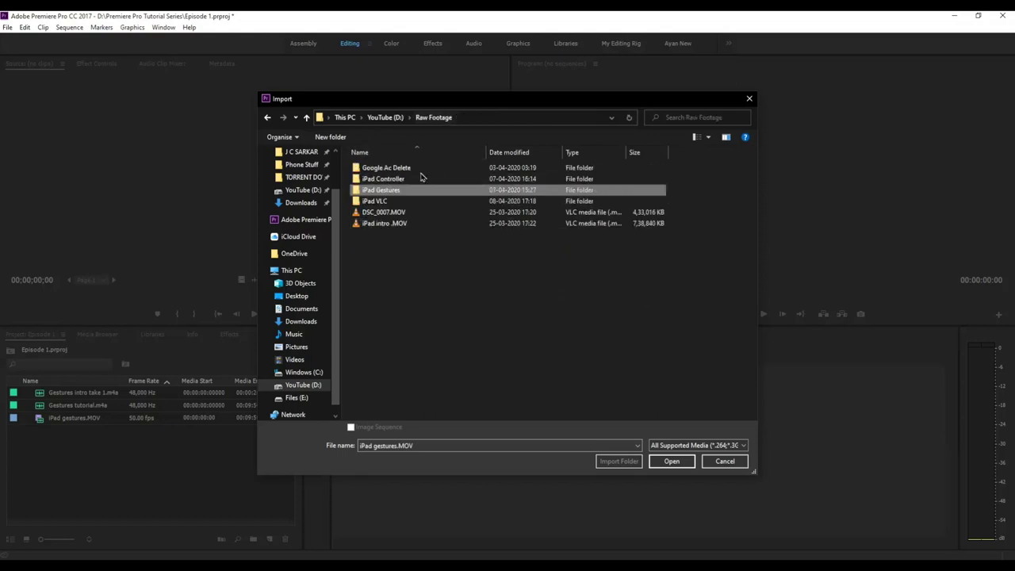
pyautogui.click(384, 212)
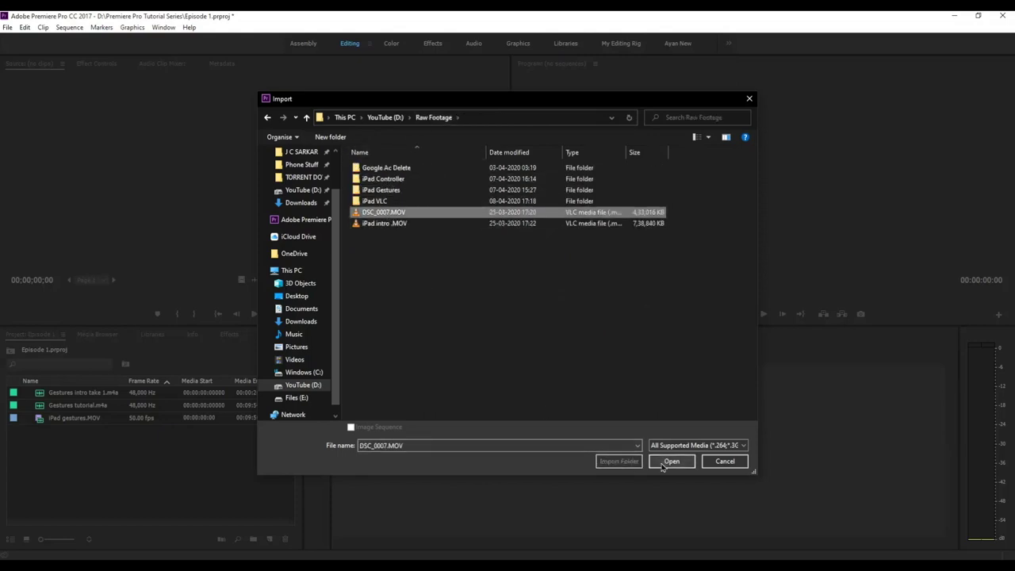
pyautogui.click(670, 461)
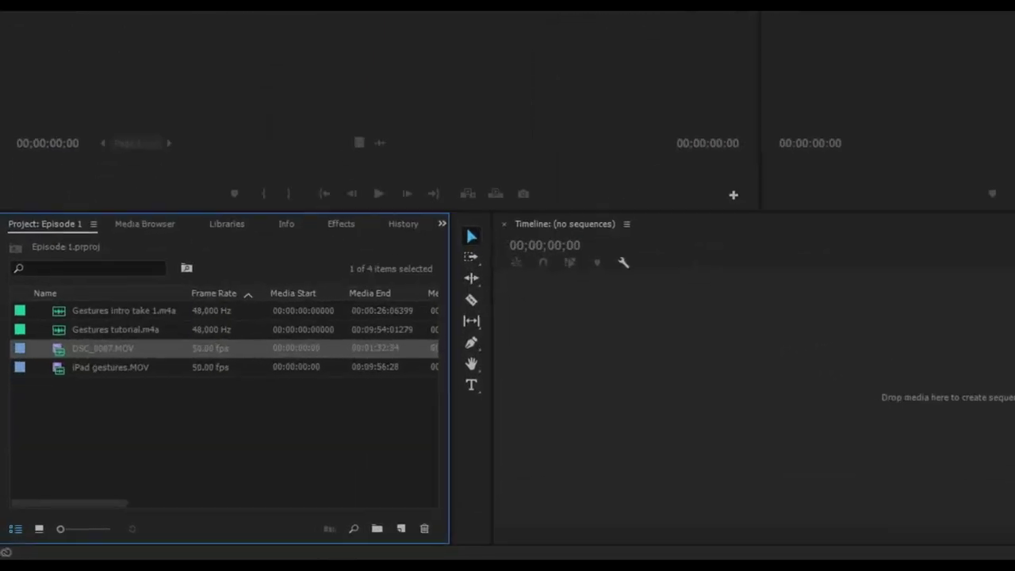
# - Open File Explorer at the YouTube (D:) drive and bring the whole General Assets folder into the Premiere Pro project
pyautogui.press('super+e')
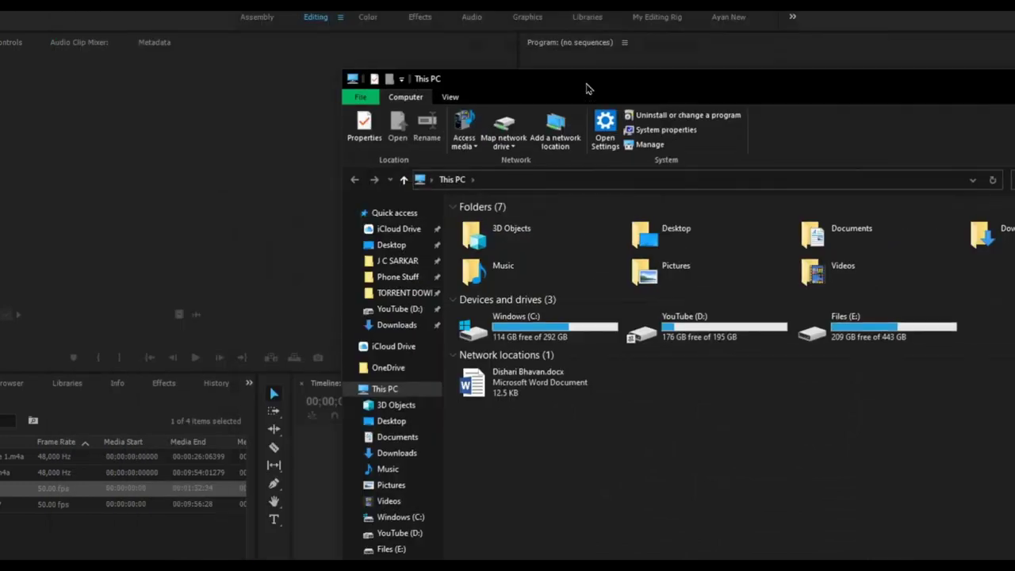
pyautogui.moveTo(587, 89); pyautogui.dragTo(539, 29)
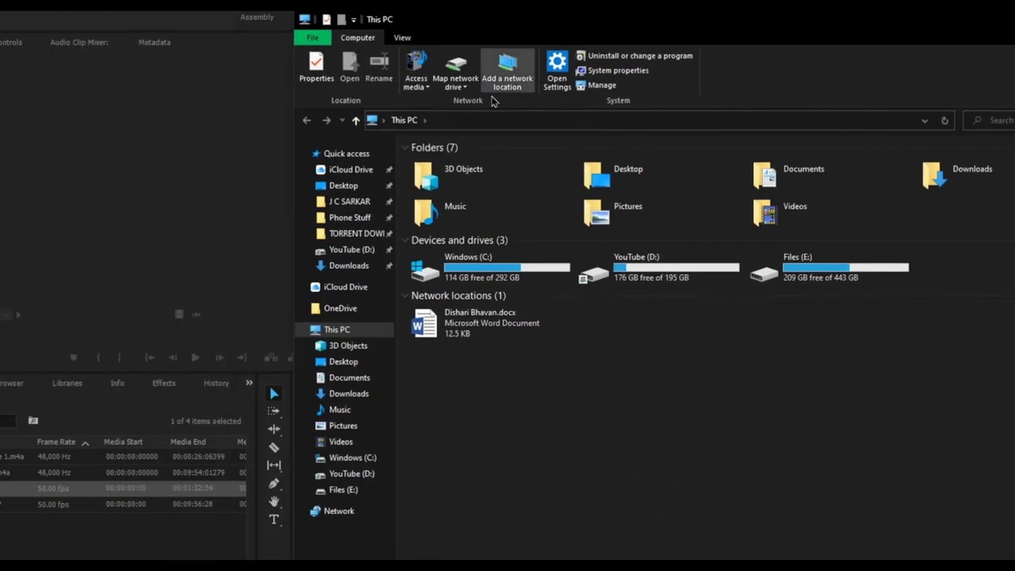
pyautogui.click(352, 249)
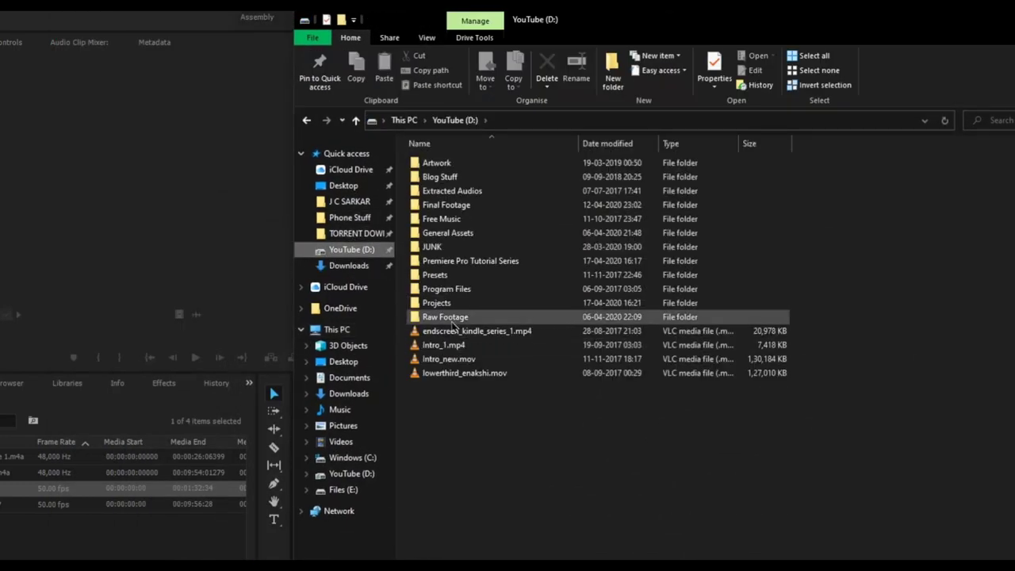
pyautogui.click(453, 236)
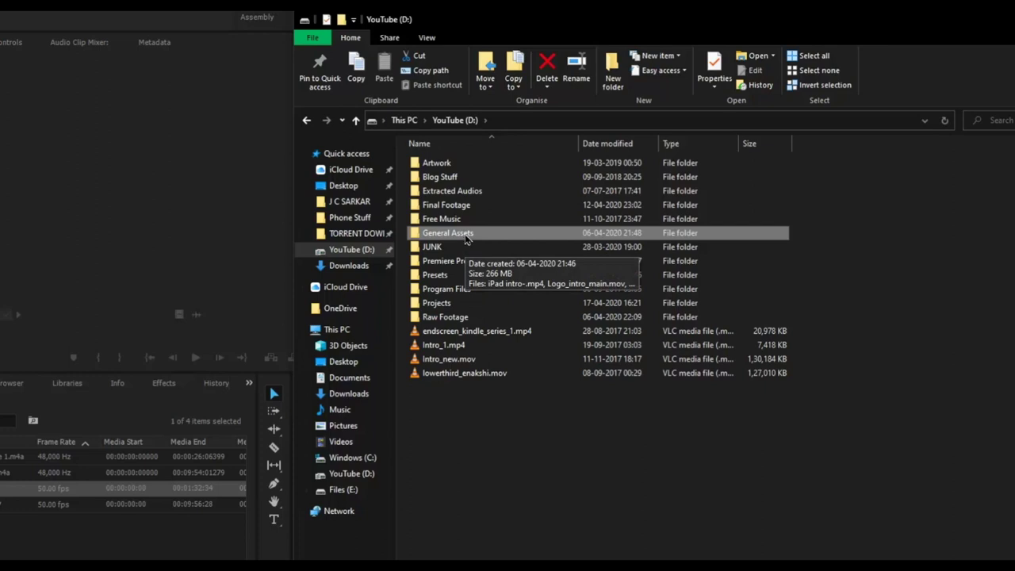
pyautogui.moveTo(466, 239); pyautogui.dragTo(5, 570)
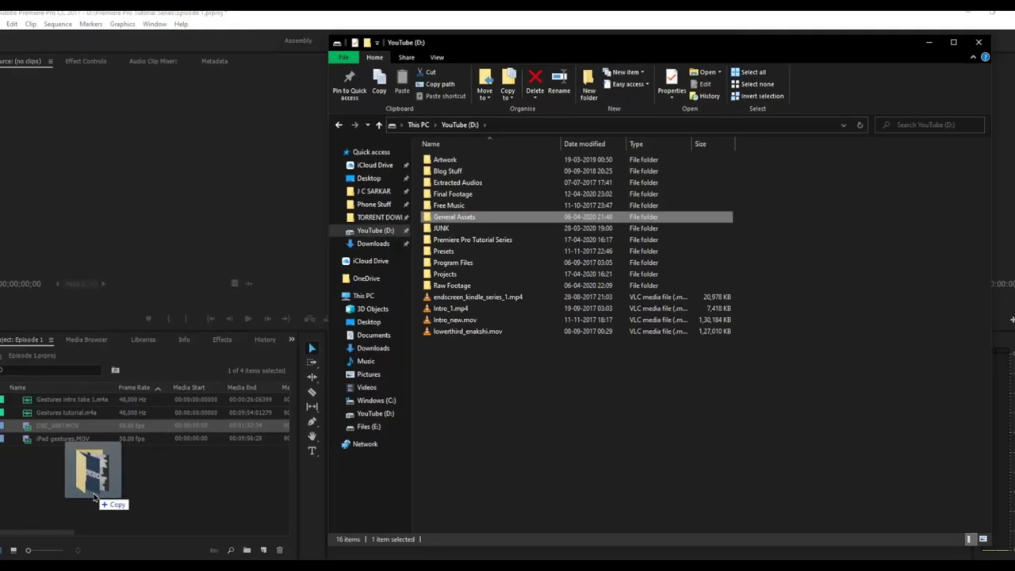
pyautogui.moveTo(92, 497); pyautogui.dragTo(95, 493)
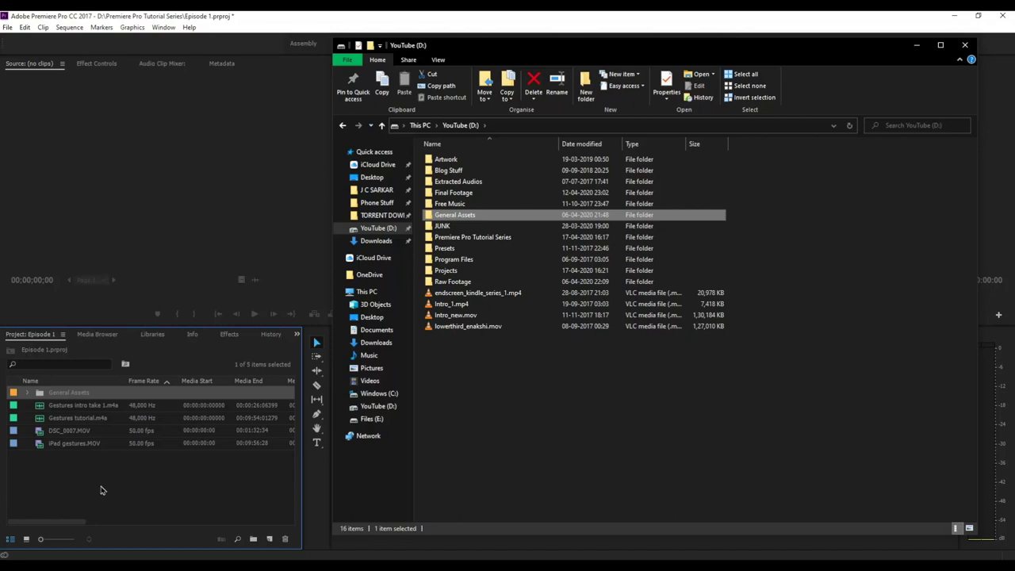
pyautogui.click(100, 490)
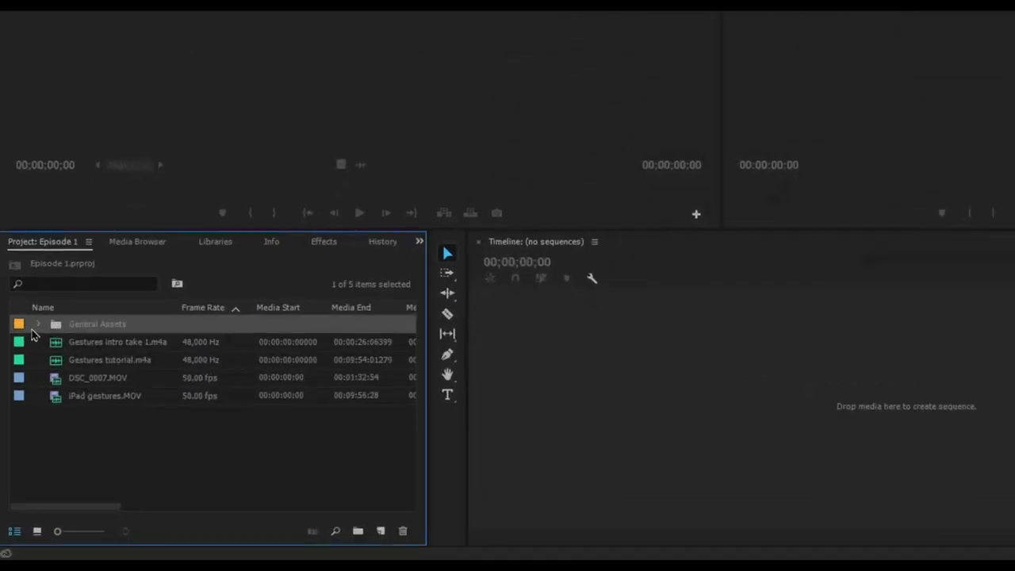
# - Expand the General Assets bin to examine its clips, then collapse it again
pyautogui.click(37, 324)
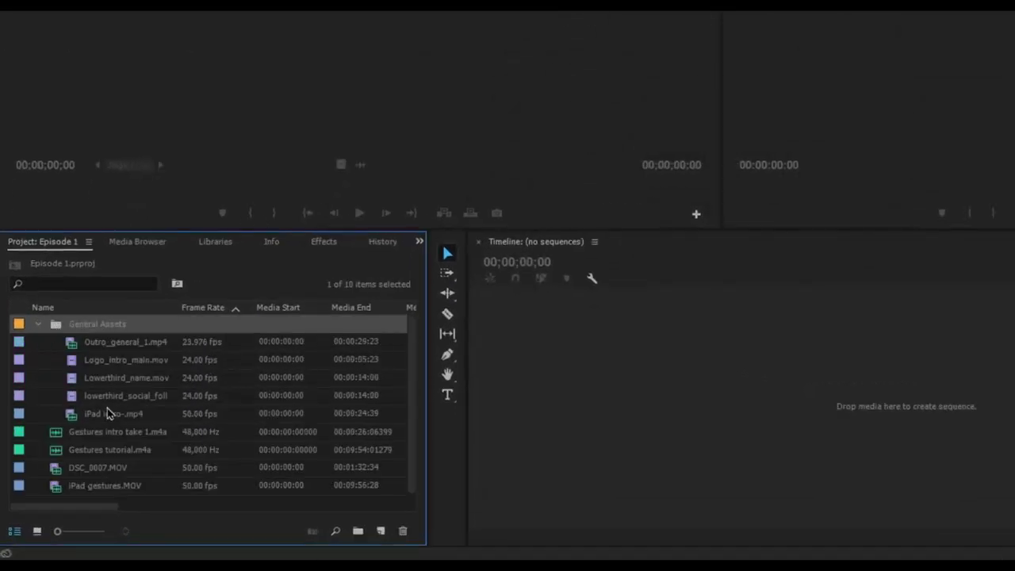
pyautogui.click(45, 328)
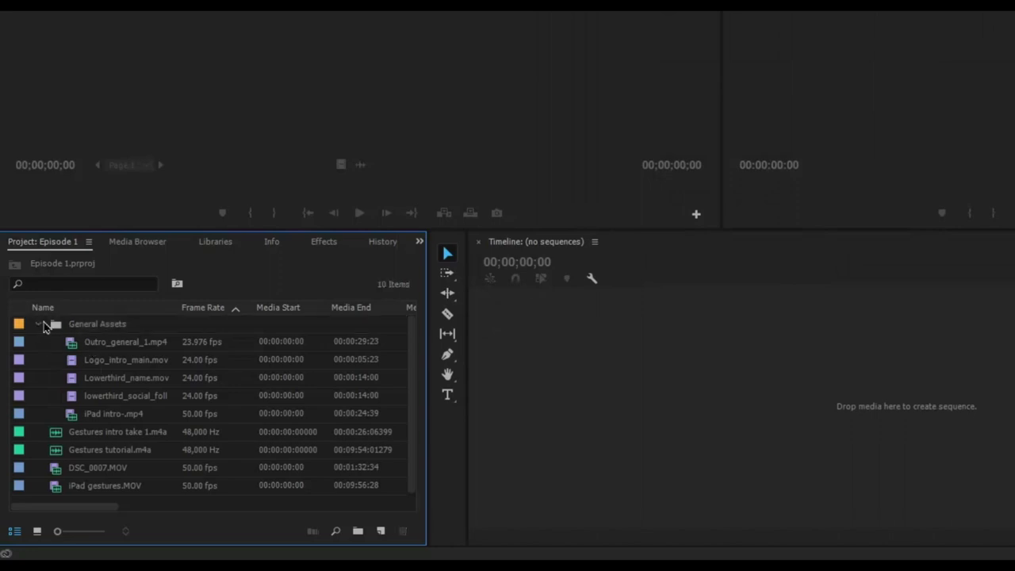
pyautogui.click(38, 326)
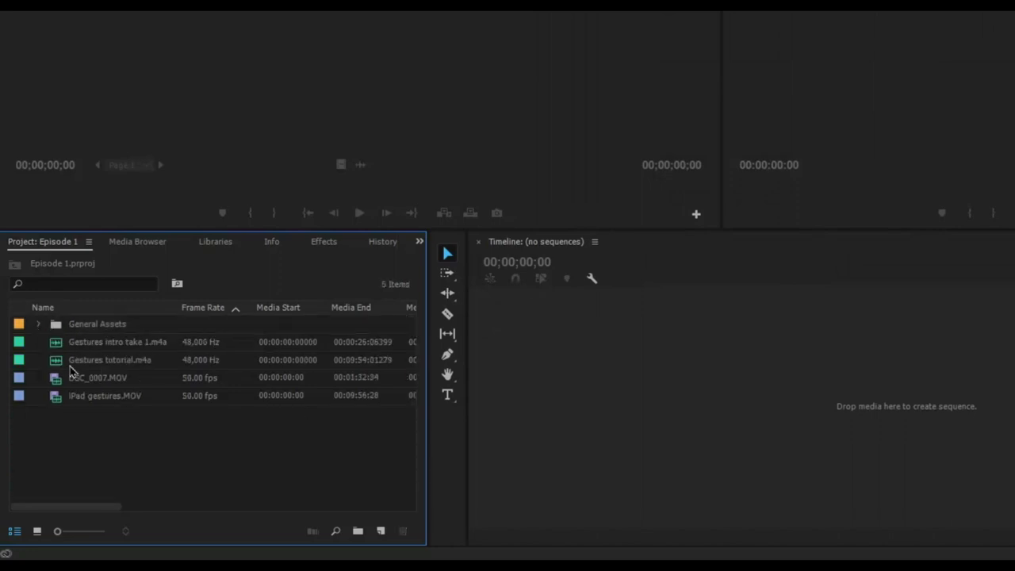
# - Create a new bin named Music in the project, leaving the General Assets bin's name as it is
pyautogui.click(358, 531)
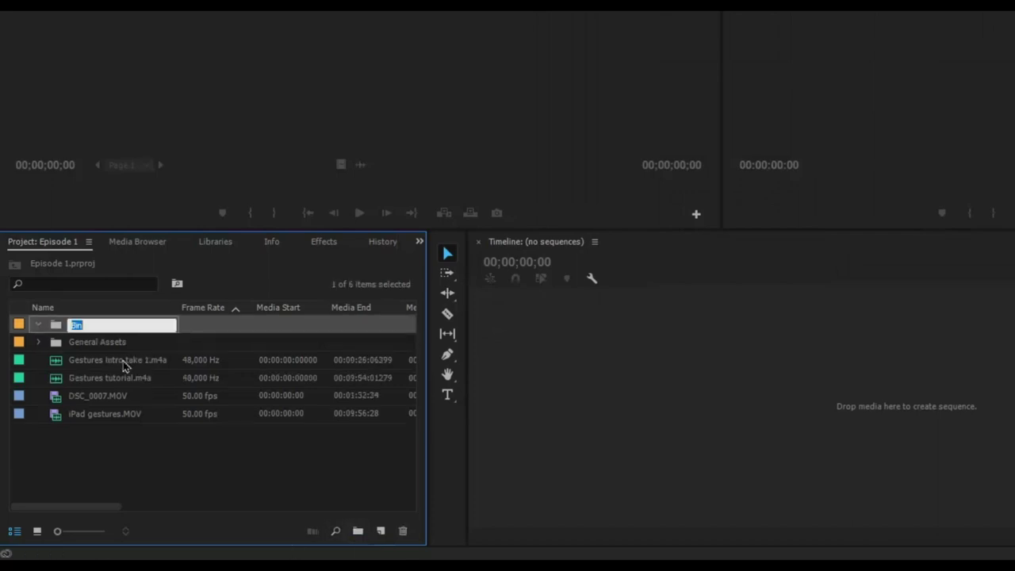
pyautogui.write('M')
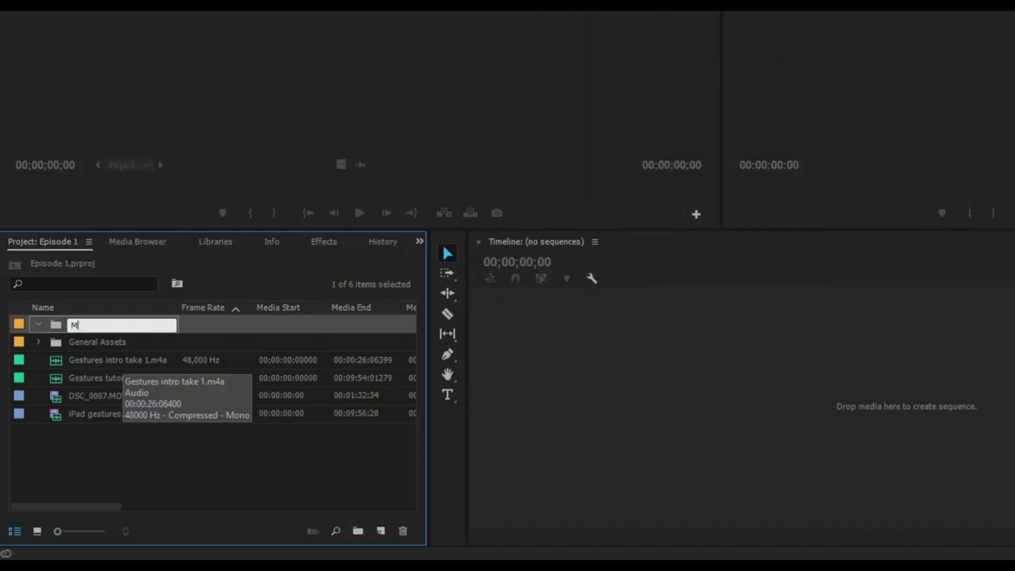
pyautogui.write('usic')
pyautogui.press('Tab')
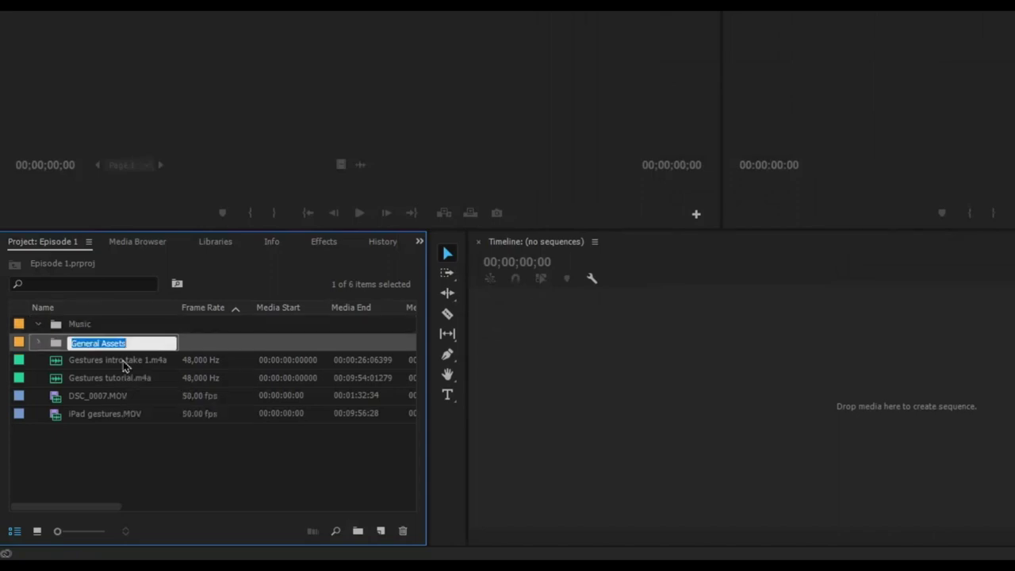
pyautogui.click(99, 333)
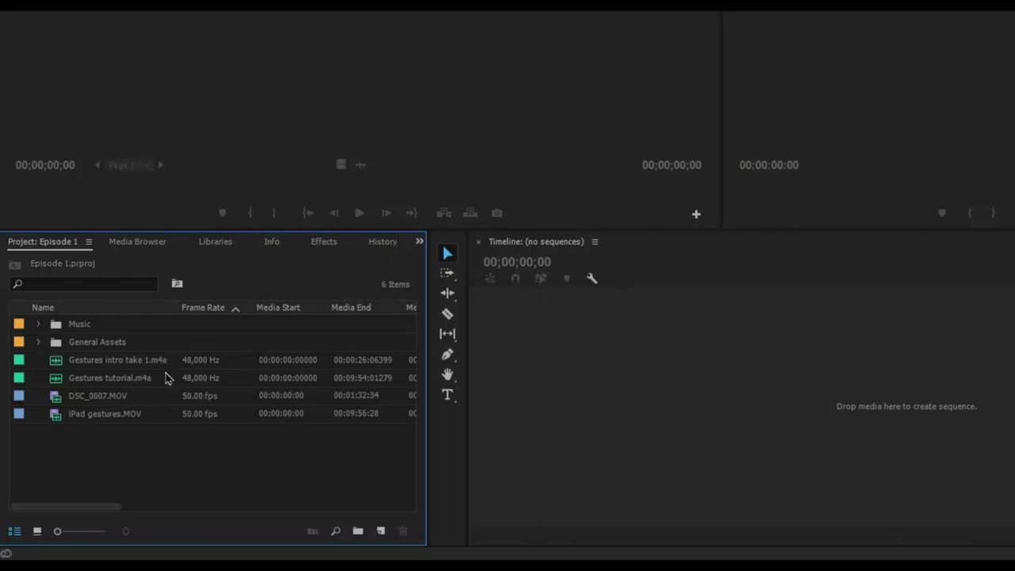
# - Move Gestures intro take 1.m4a and Gestures tutorial.m4a into the Music bin and expand the bin
pyautogui.click(69, 379)
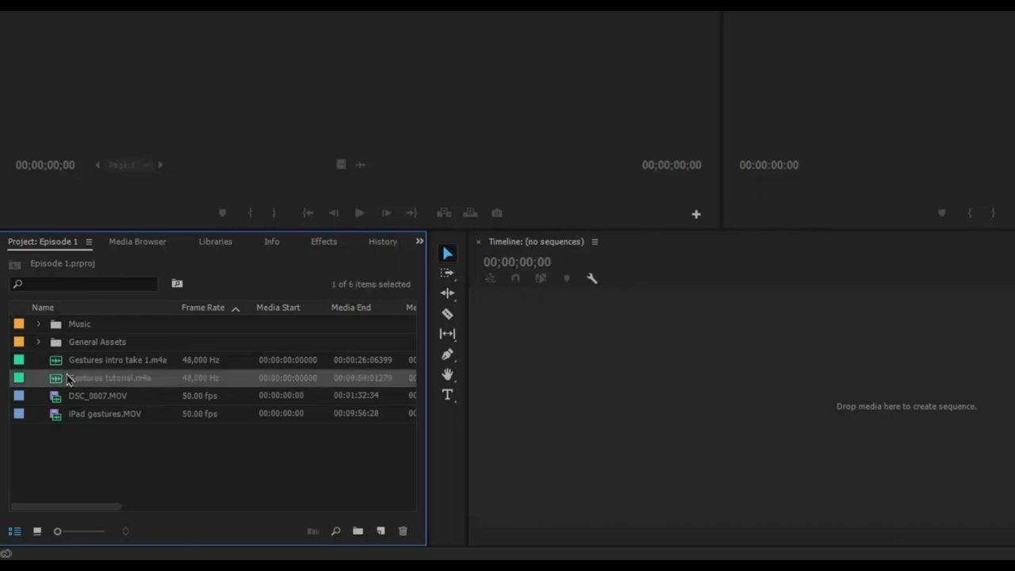
pyautogui.keyDown('shift'); pyautogui.click(87, 362); pyautogui.keyUp('shift')
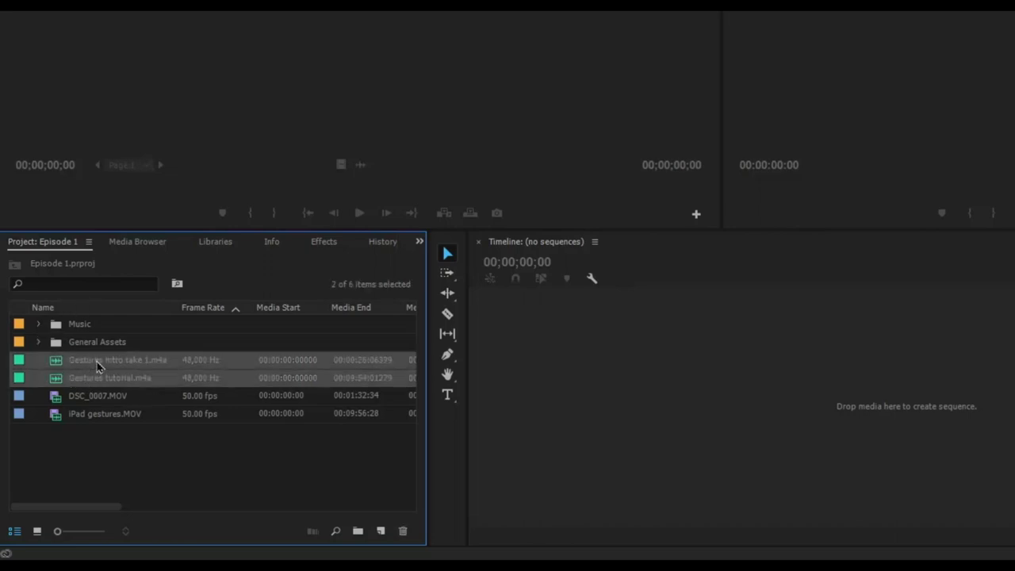
pyautogui.moveTo(77, 323); pyautogui.dragTo(76, 322)
pyautogui.click(39, 325)
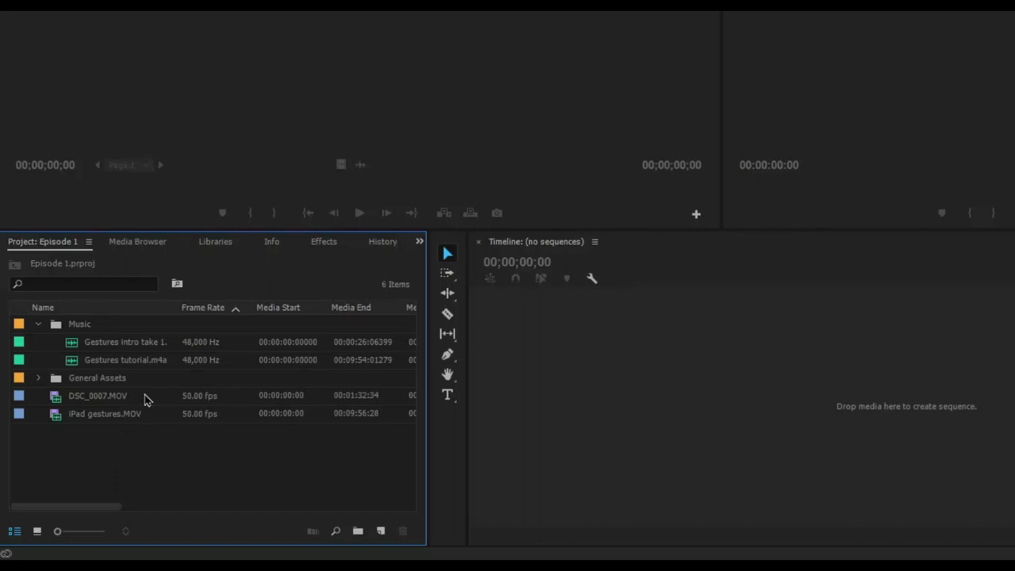
# - Display the project items as thumbnails and enlarge them to preview the footage
pyautogui.click(38, 530)
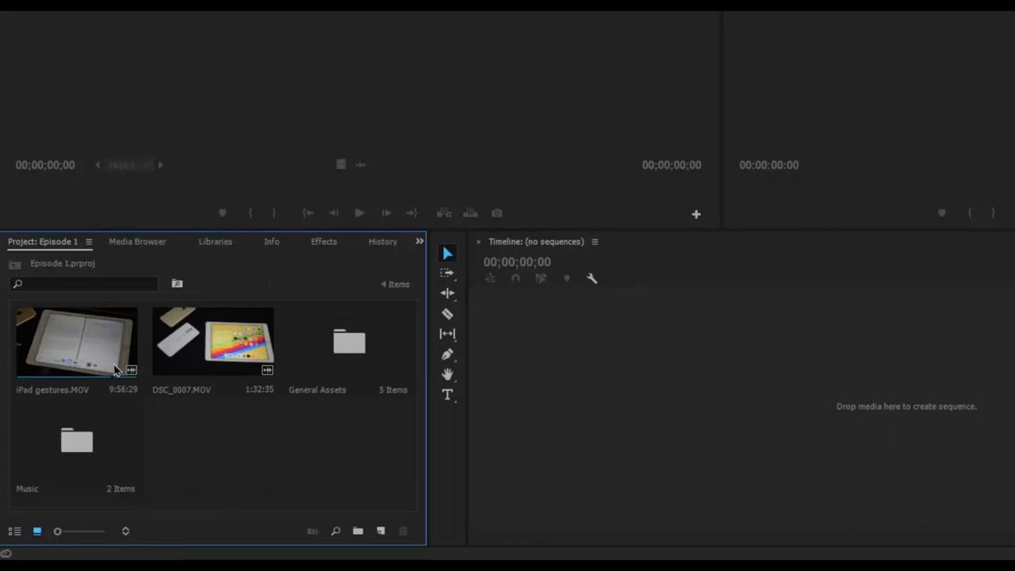
pyautogui.moveTo(58, 533); pyautogui.dragTo(90, 531)
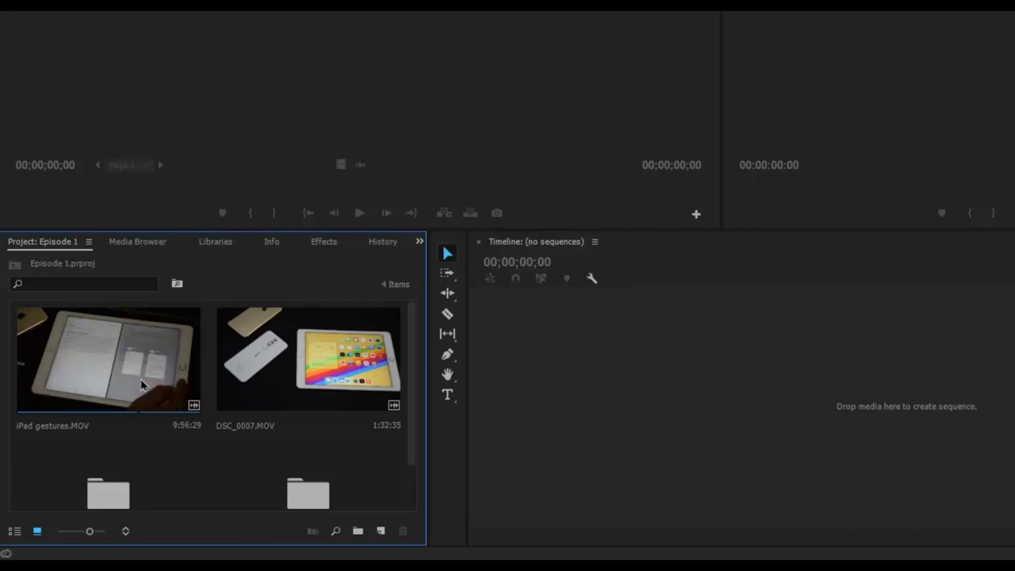
pyautogui.scroll(-1, 189, 366)
# - View the General Assets bin's contents in its own window, close it and return the project to list view
pyautogui.click(108, 445)
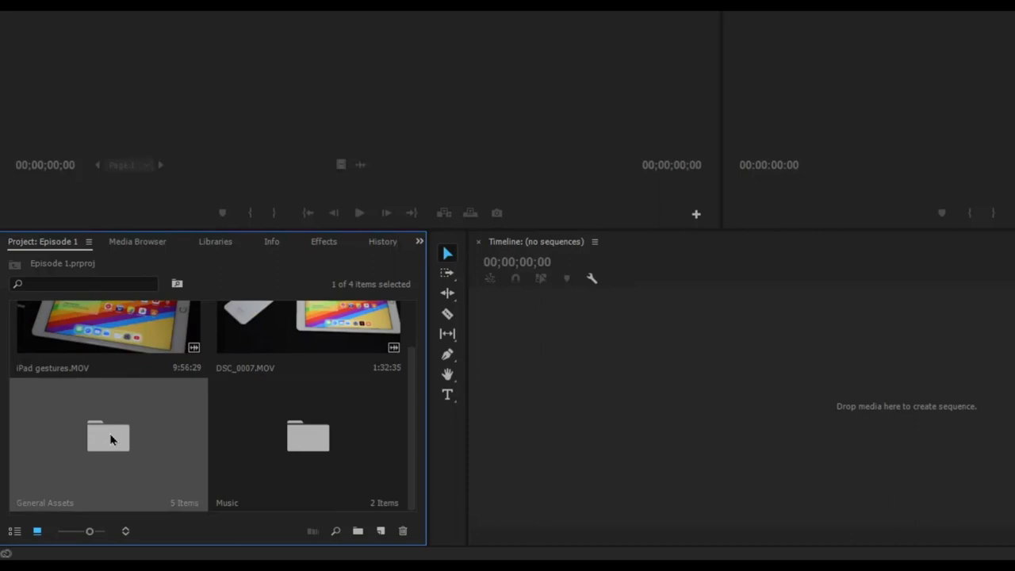
pyautogui.doubleClick(111, 440)
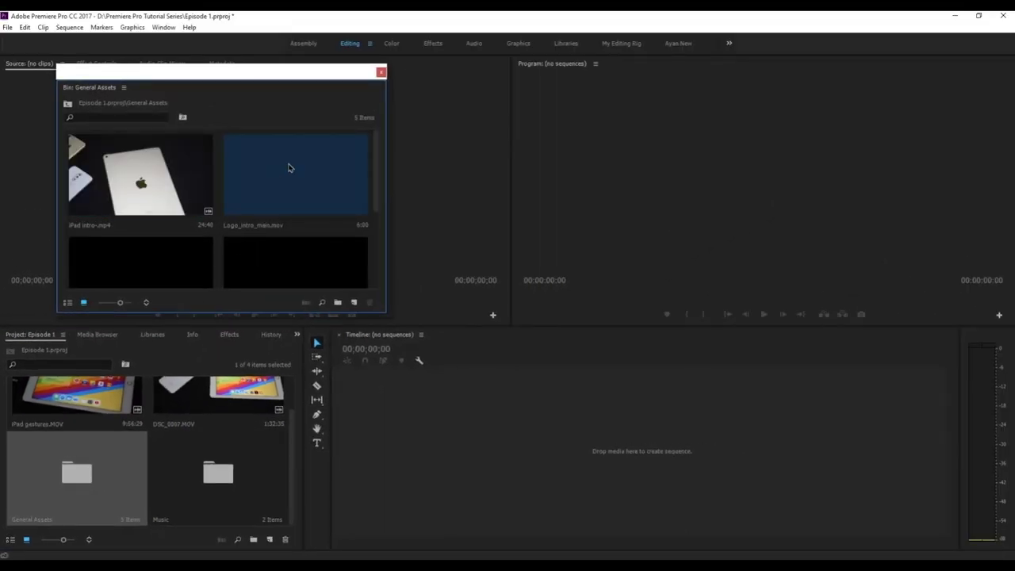
pyautogui.click(380, 72)
pyautogui.click(11, 539)
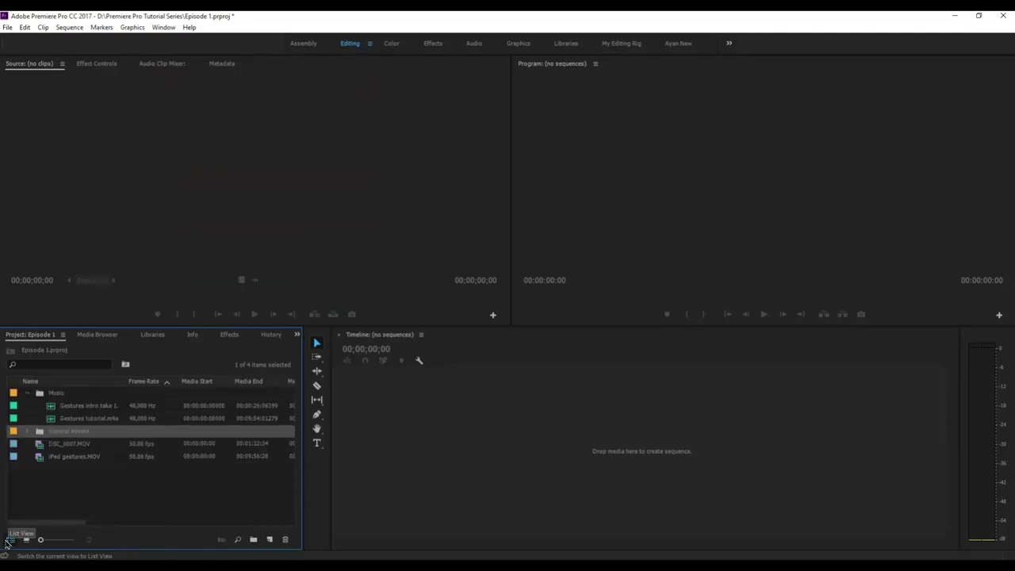
# - Expand the General Assets bin and load iPad gestures.MOV into the Source Monitor
pyautogui.click(26, 433)
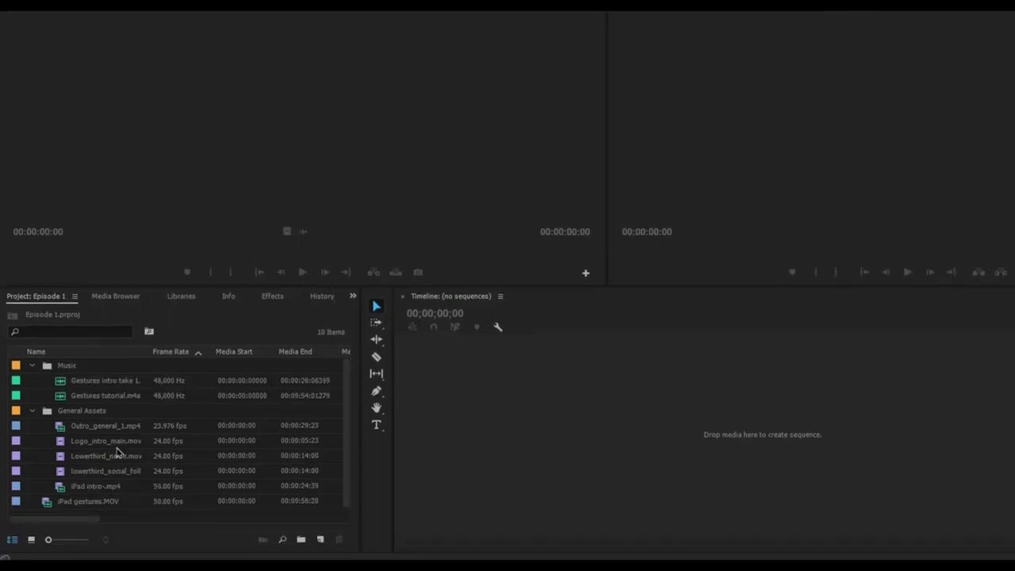
pyautogui.click(345, 414)
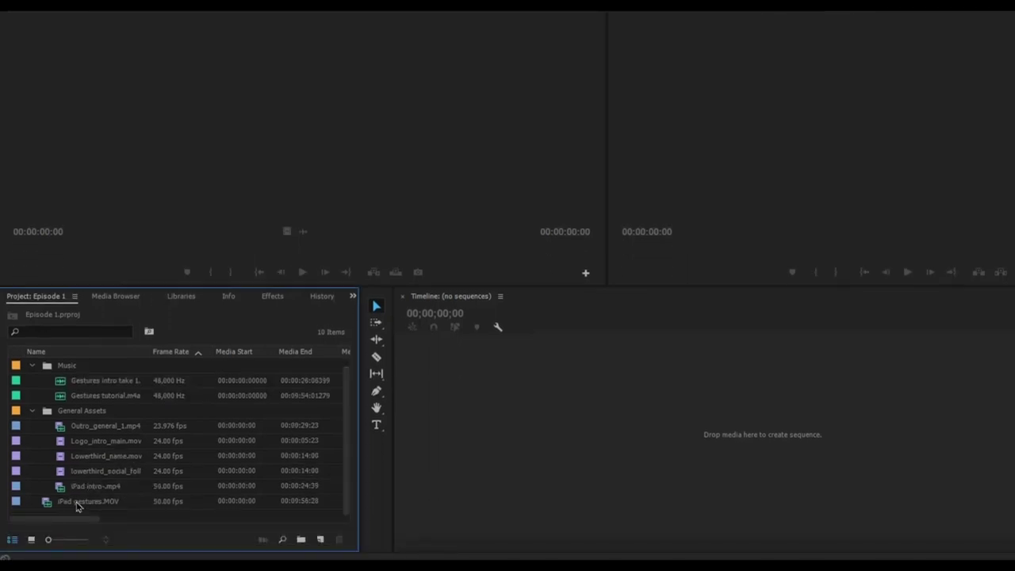
pyautogui.click(76, 505)
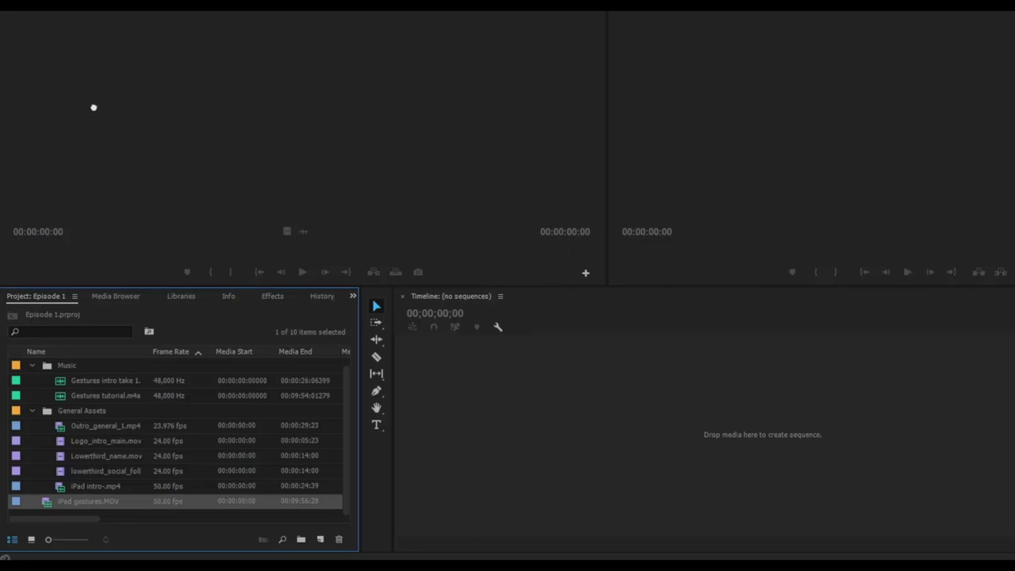
pyautogui.moveTo(93, 107); pyautogui.dragTo(93, 109)
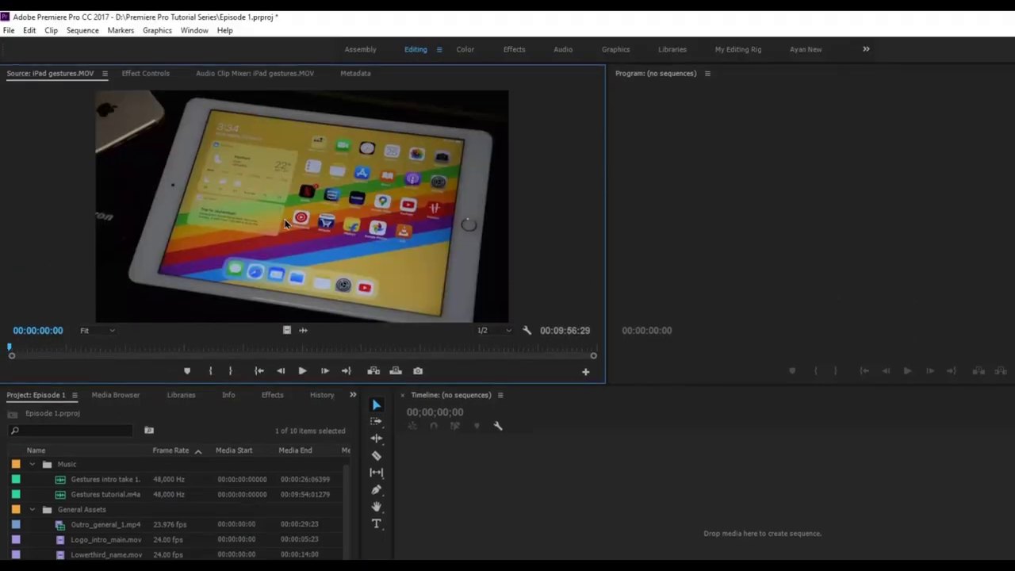
# - Preview iPad gestures.MOV in the Source Monitor and mark its In point at 00:03:01:17
pyautogui.click(302, 370)
pyautogui.moveTo(11, 351); pyautogui.dragTo(265, 352)
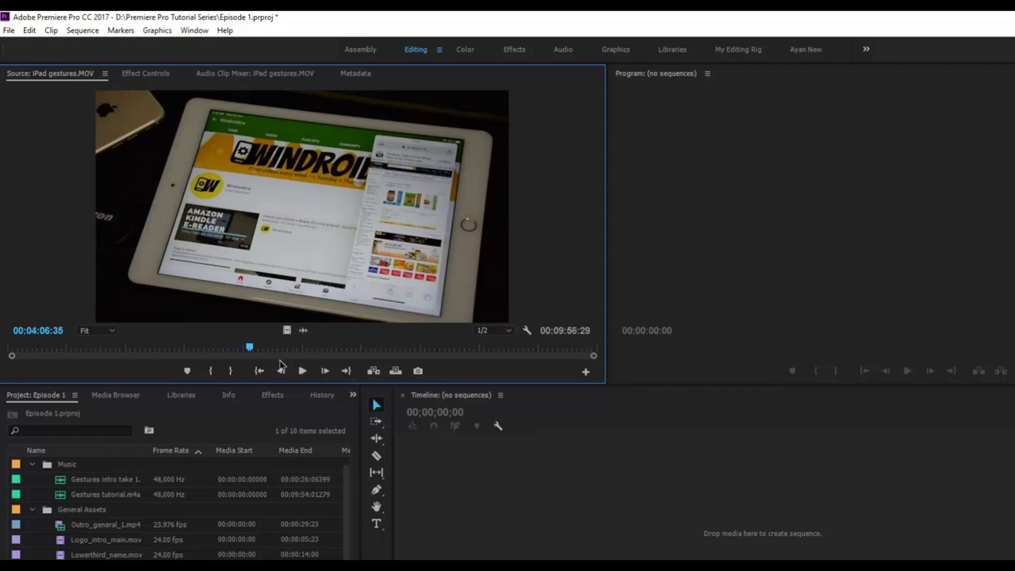
pyautogui.moveTo(252, 351); pyautogui.dragTo(200, 351)
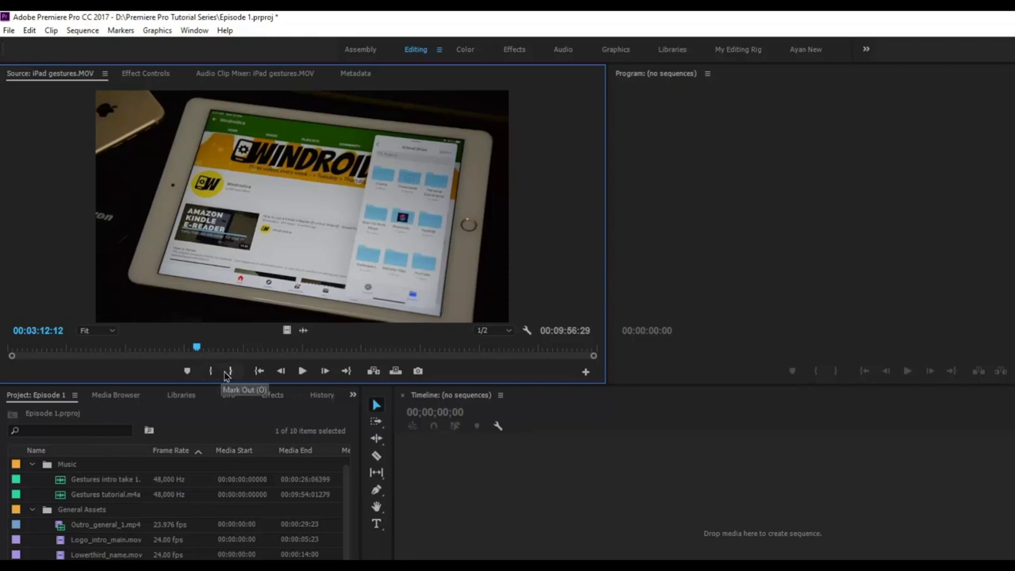
pyautogui.click(185, 351)
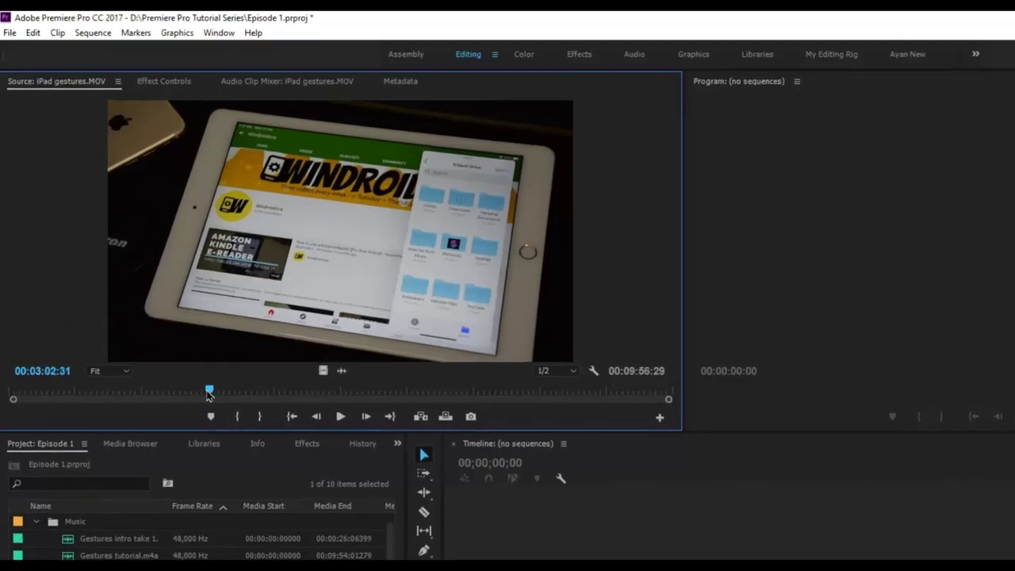
pyautogui.moveTo(209, 394); pyautogui.dragTo(207, 394)
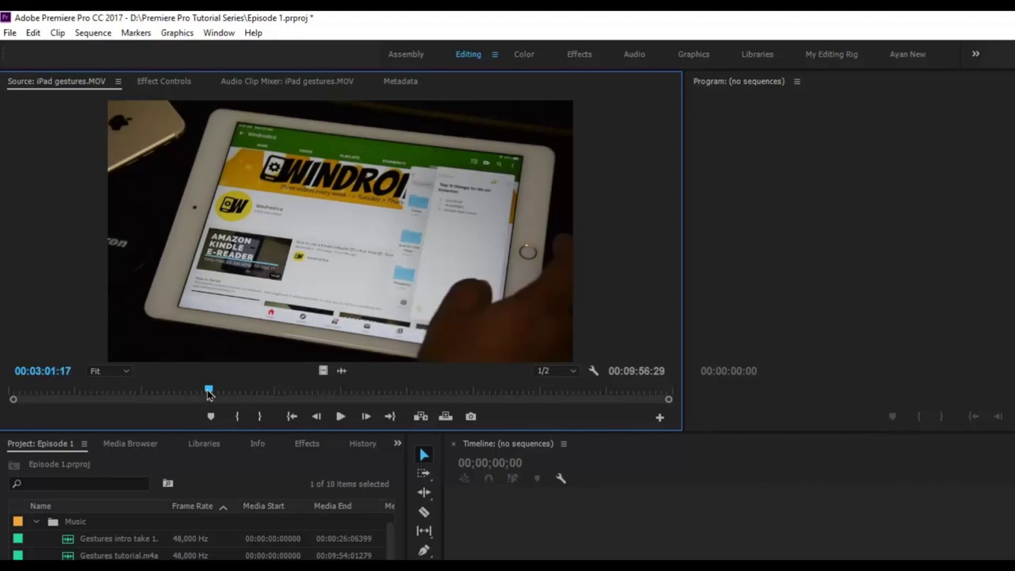
pyautogui.click(241, 419)
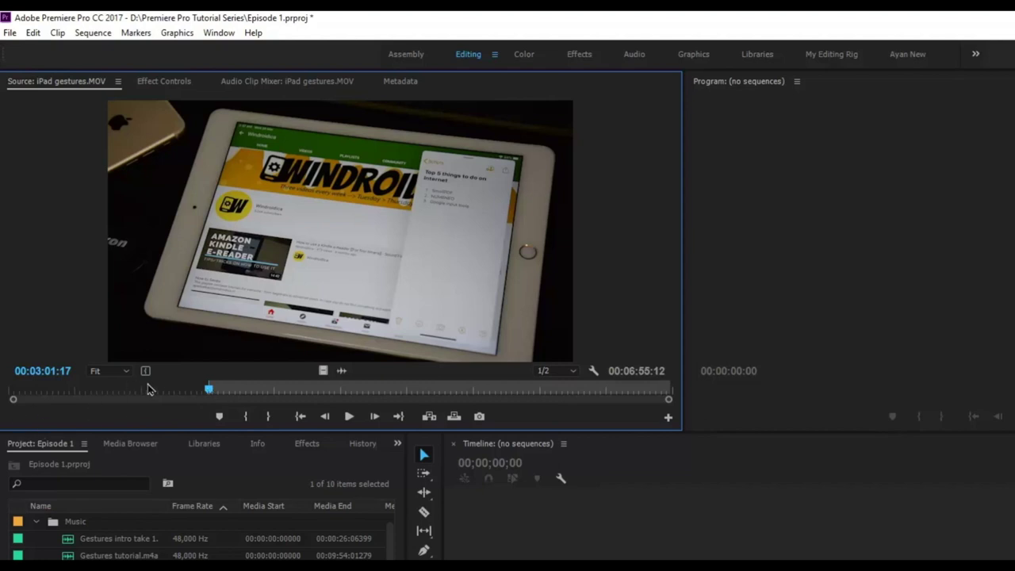
# - Mark the clip's Out point at 00:06:58:22 and place the marked range in the empty timeline as a new sequence
pyautogui.moveTo(208, 392); pyautogui.dragTo(471, 386)
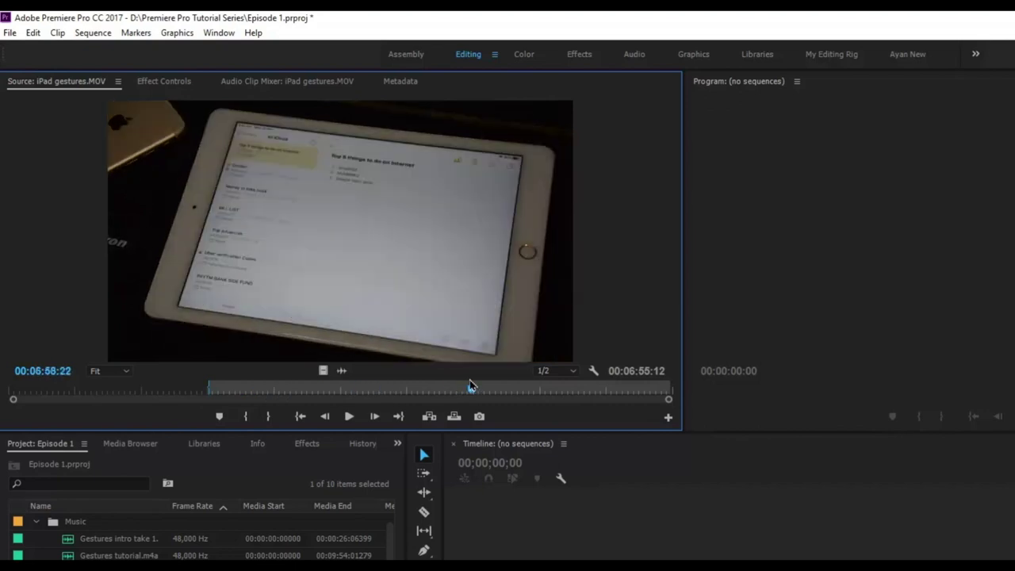
pyautogui.click(269, 419)
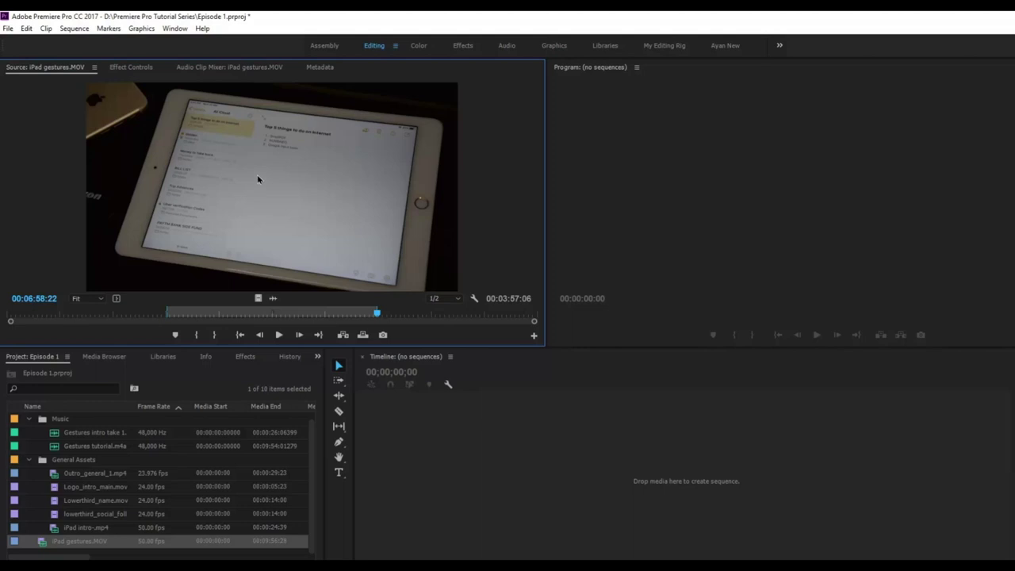
pyautogui.moveTo(257, 179); pyautogui.dragTo(434, 461)
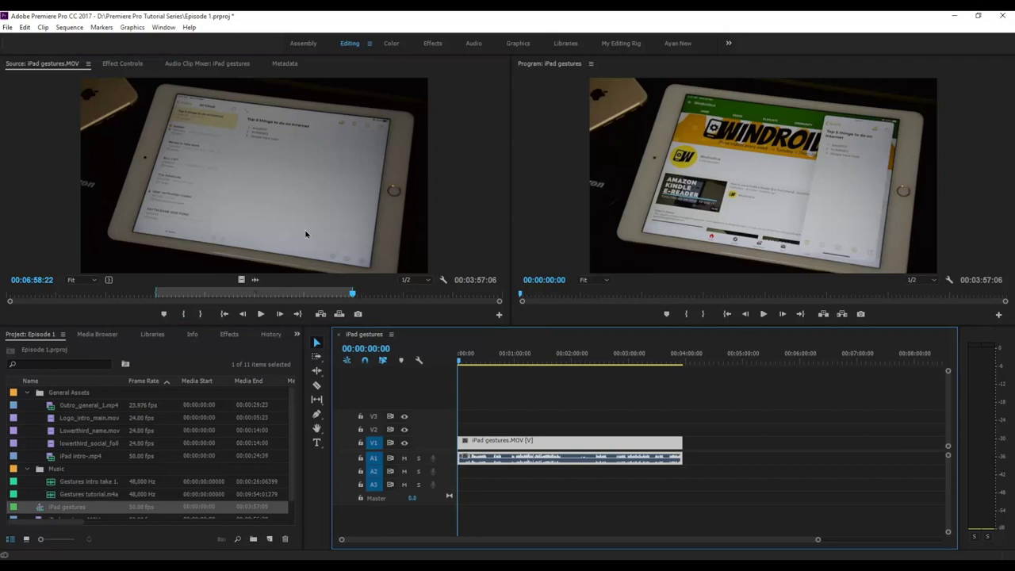
# - Deselect the timeline clip and play the iPad gestures sequence in the Program Monitor
pyautogui.click(437, 220)
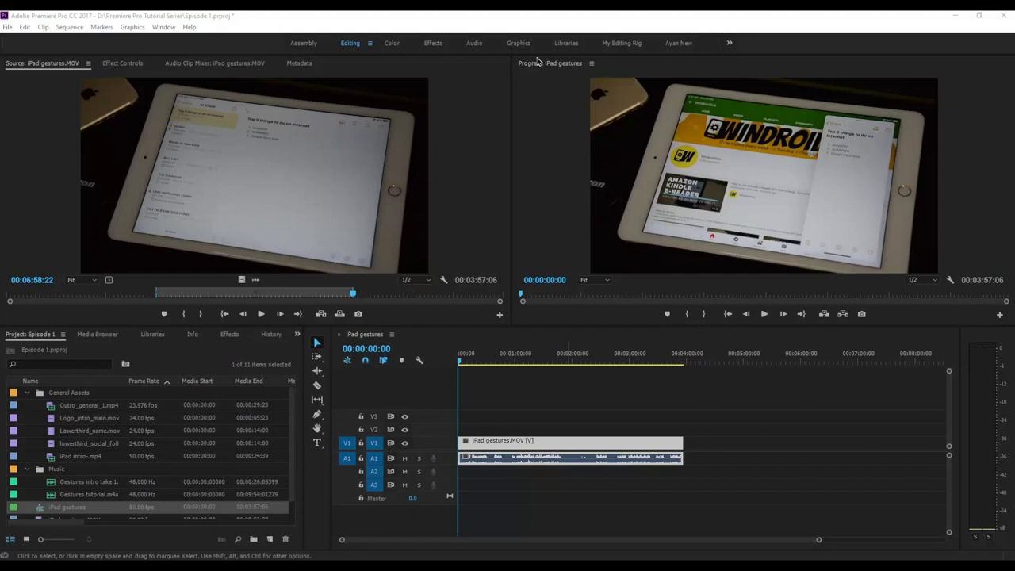
pyautogui.click(555, 138)
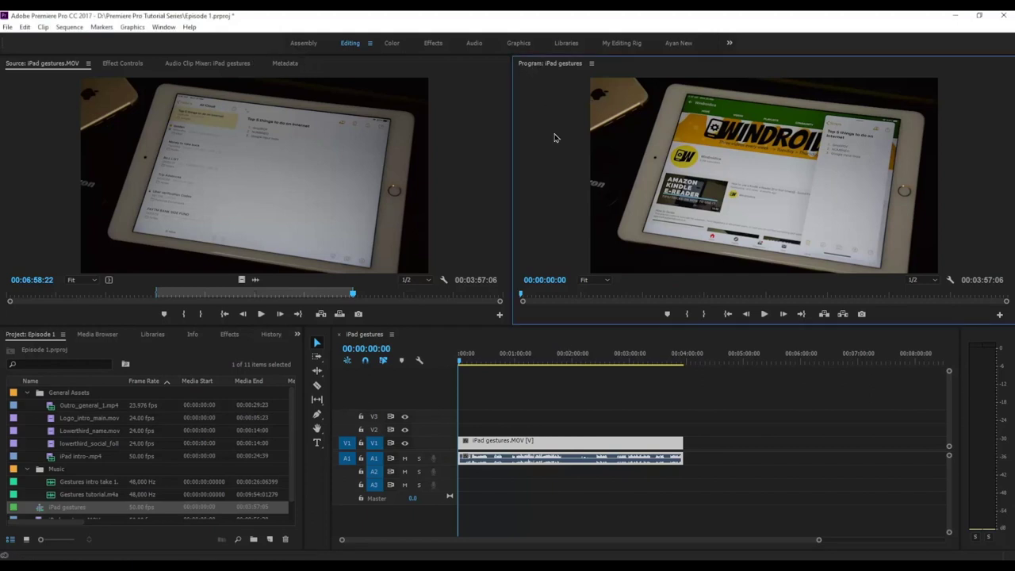
pyautogui.click(584, 434)
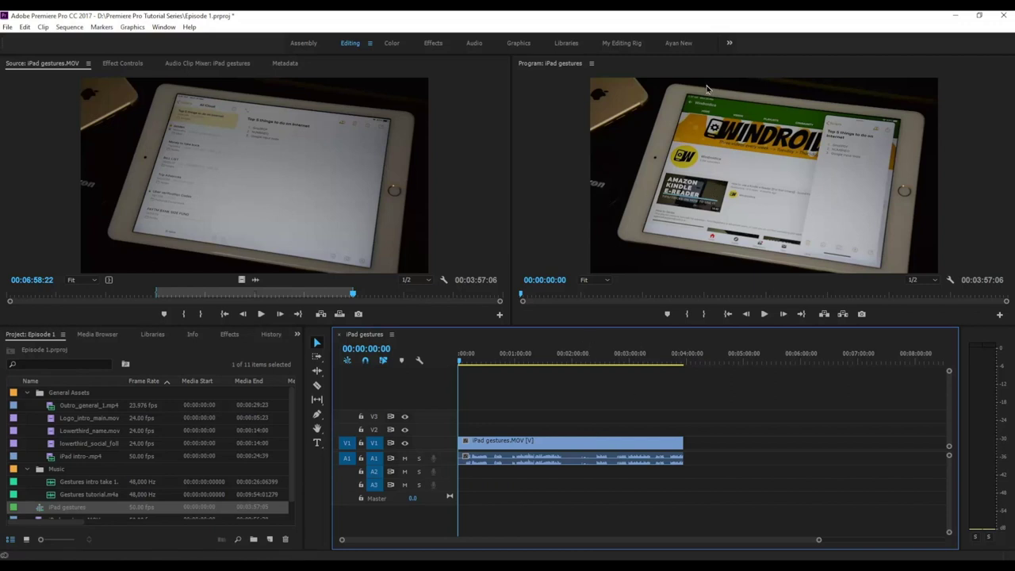
pyautogui.click(764, 314)
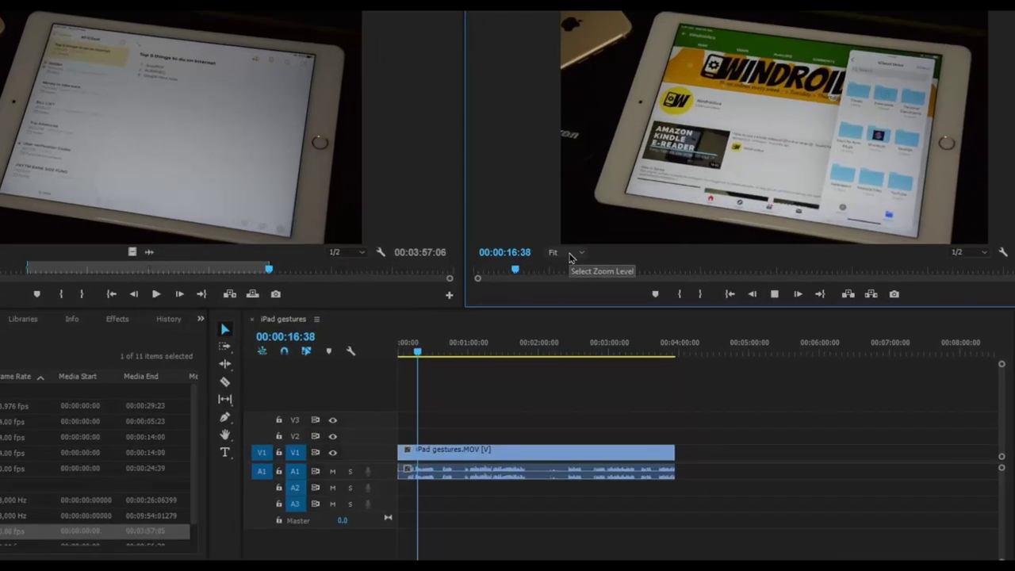
# - Try the Program Monitor zoom at 25% and 200%, restore it to Fit and stop playback
pyautogui.click(596, 280)
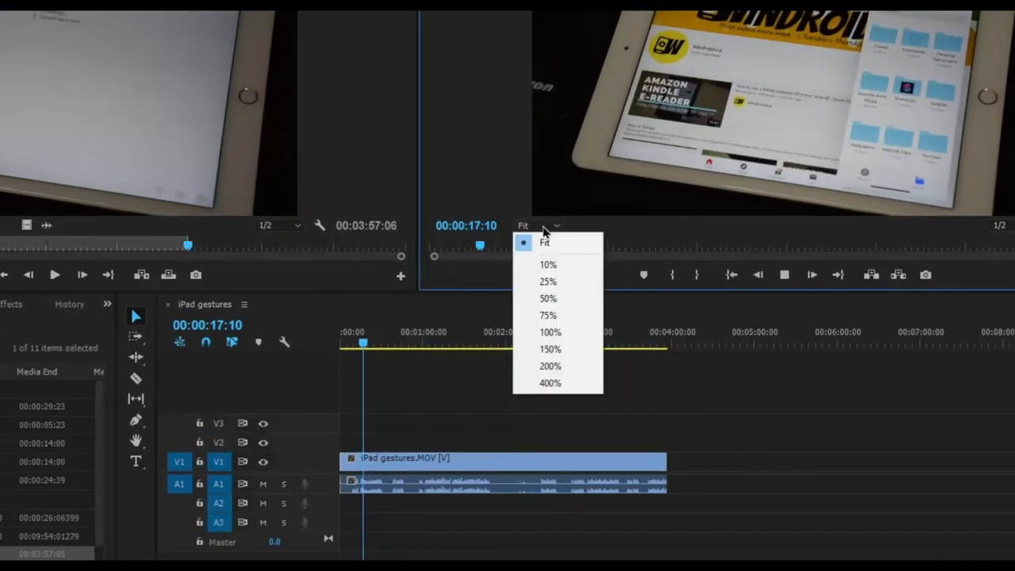
pyautogui.click(555, 282)
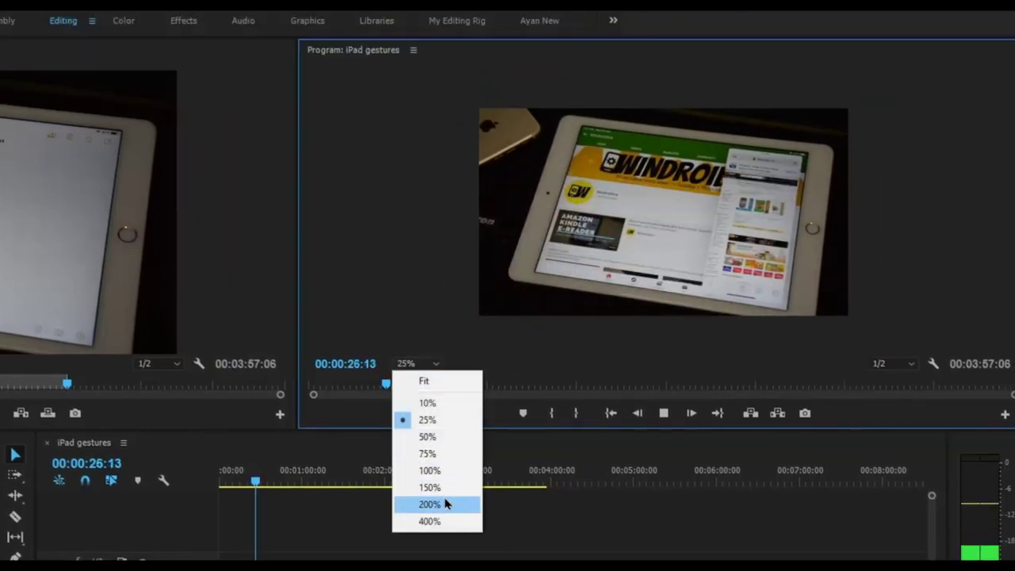
pyautogui.click(446, 505)
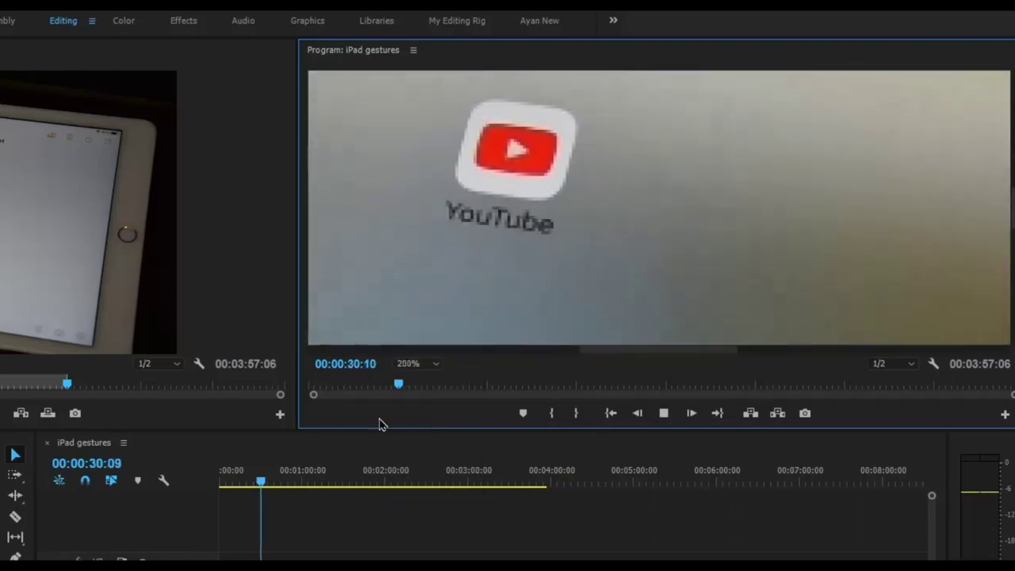
pyautogui.click(419, 363)
pyautogui.click(440, 381)
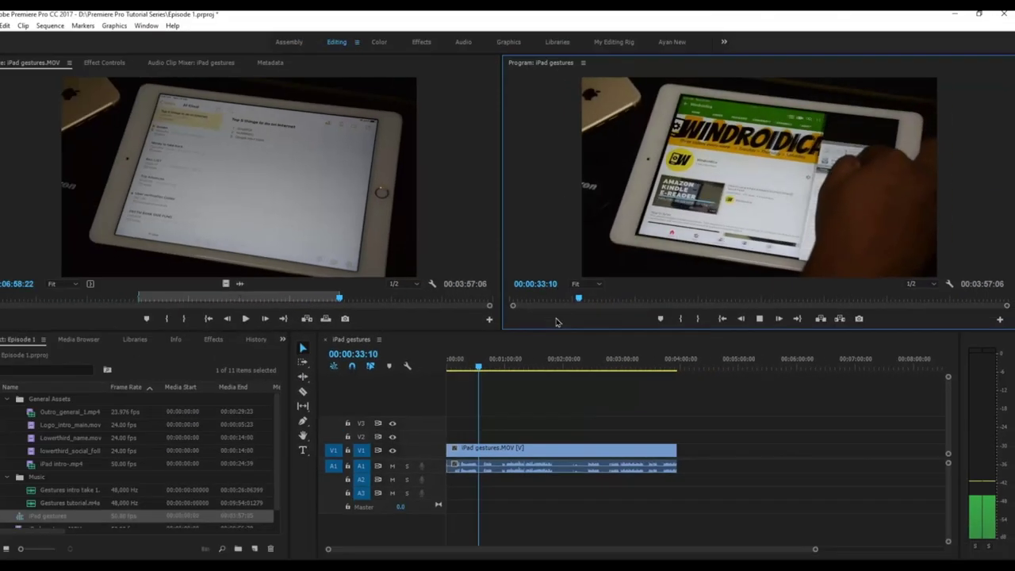
pyautogui.press('space')
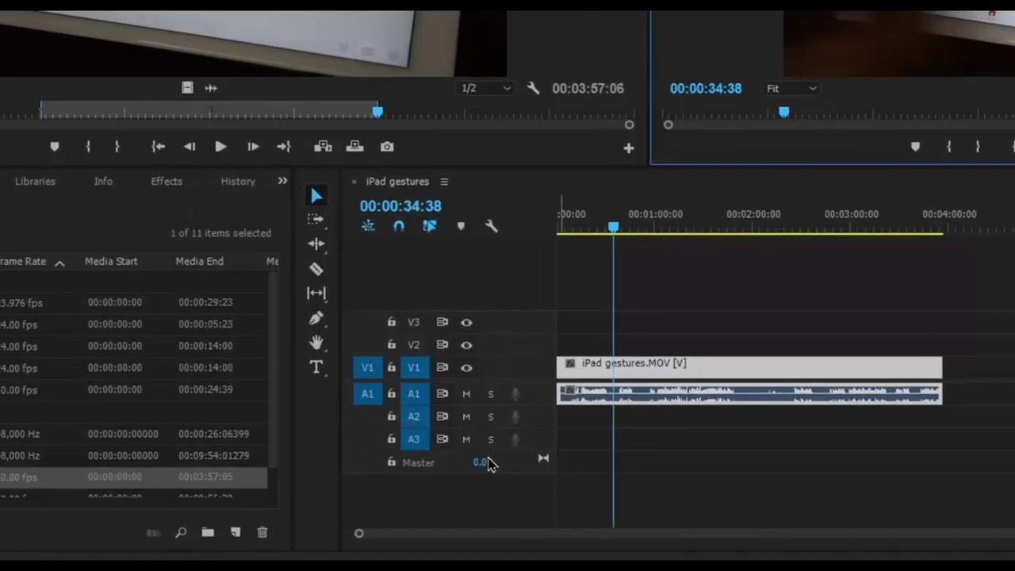
# - Add one video track to the iPad gestures sequence
pyautogui.rightClick(502, 335)
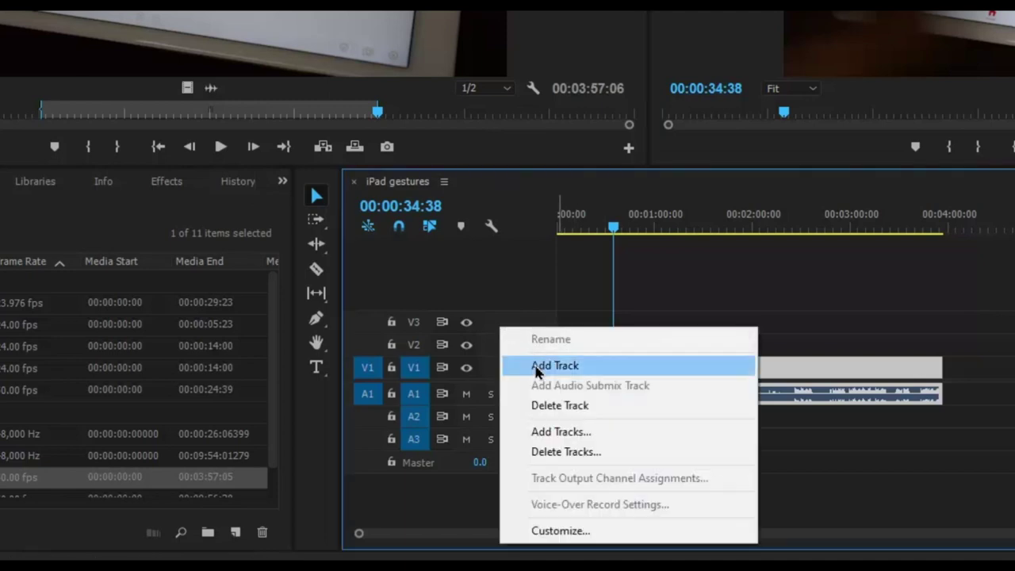
pyautogui.click(536, 369)
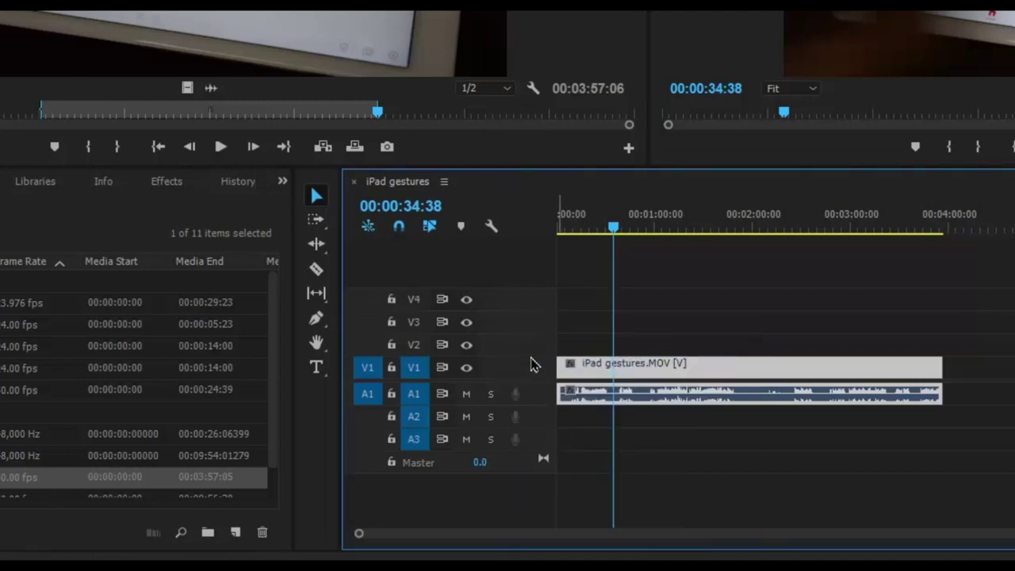
# - Delete video track V4 and place Lowerthird_name.mov on V2, above the early part of the iPad gestures.MOV clip
pyautogui.rightClick(511, 309)
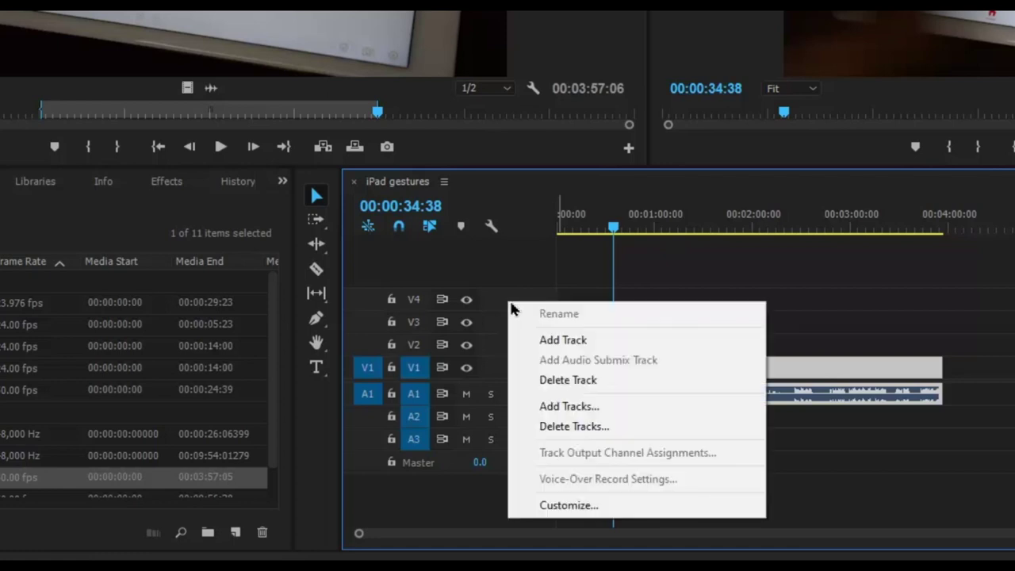
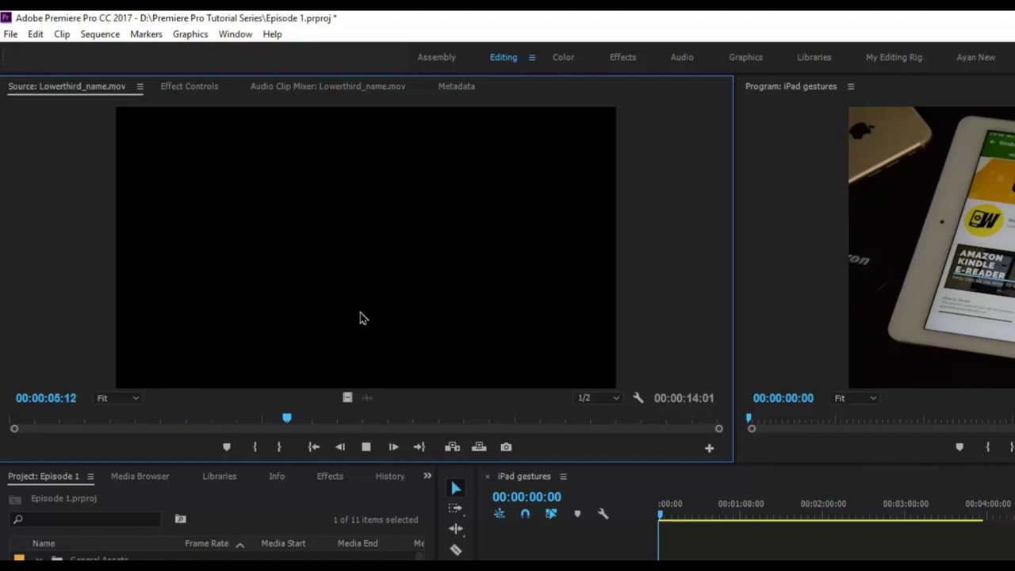
pyautogui.press('space')
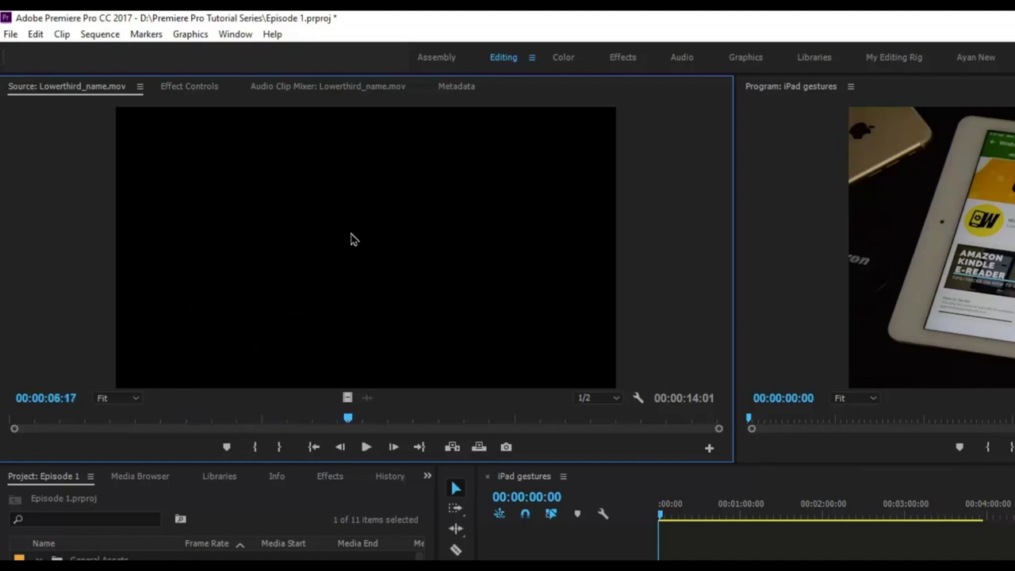
pyautogui.moveTo(354, 240); pyautogui.dragTo(685, 570)
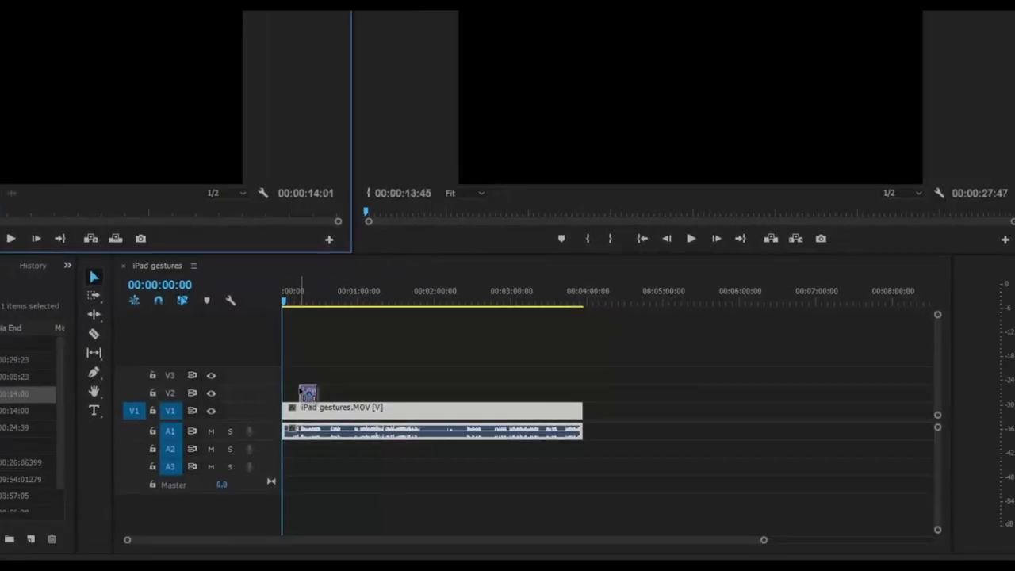
pyautogui.moveTo(307, 394); pyautogui.dragTo(318, 411)
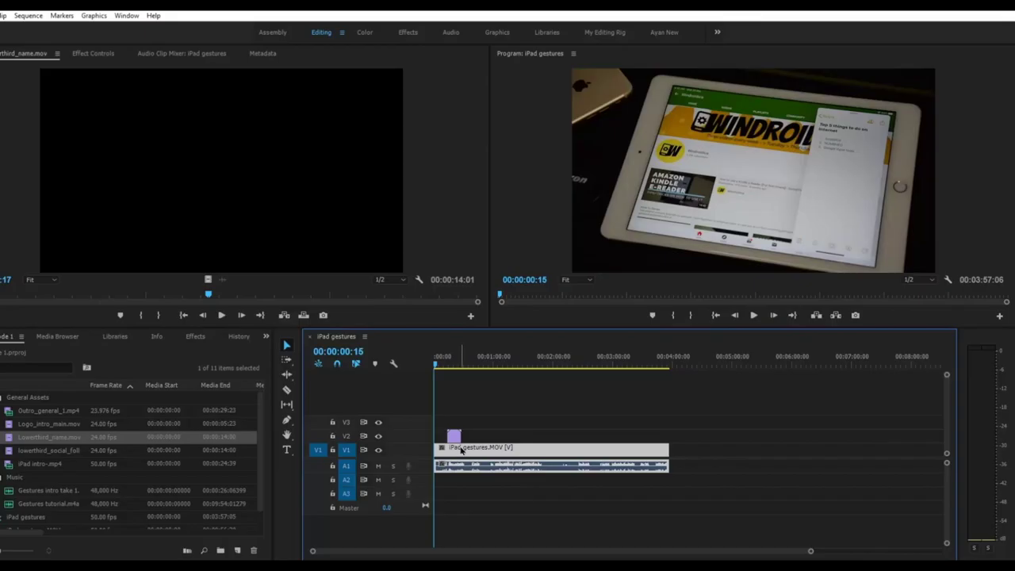
pyautogui.moveTo(461, 450); pyautogui.dragTo(450, 432)
# - Play the sequence from 00:00:11:07 to preview the lower third over the iPad footage
pyautogui.press('space')
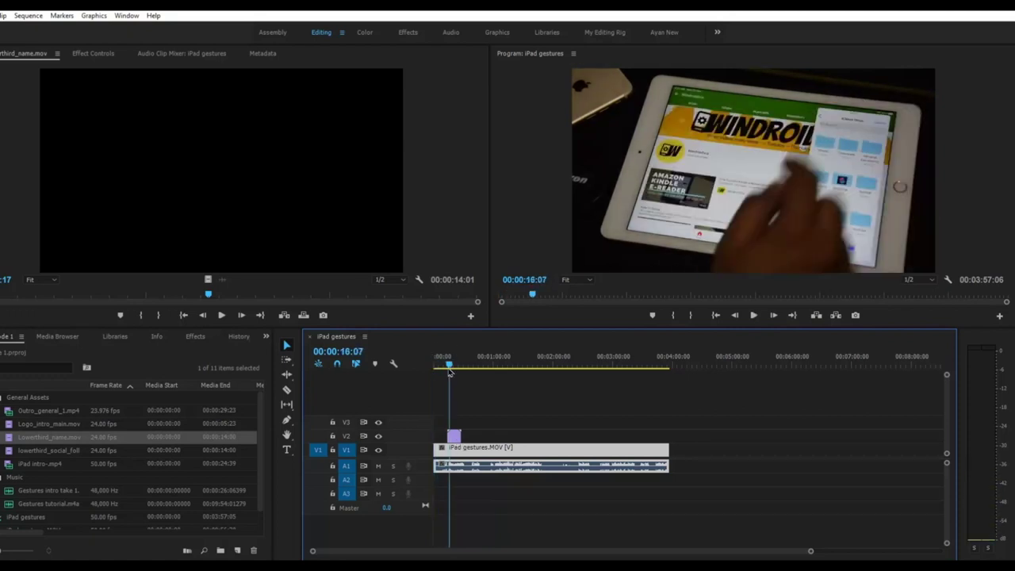
pyautogui.click(443, 371)
pyautogui.click(445, 369)
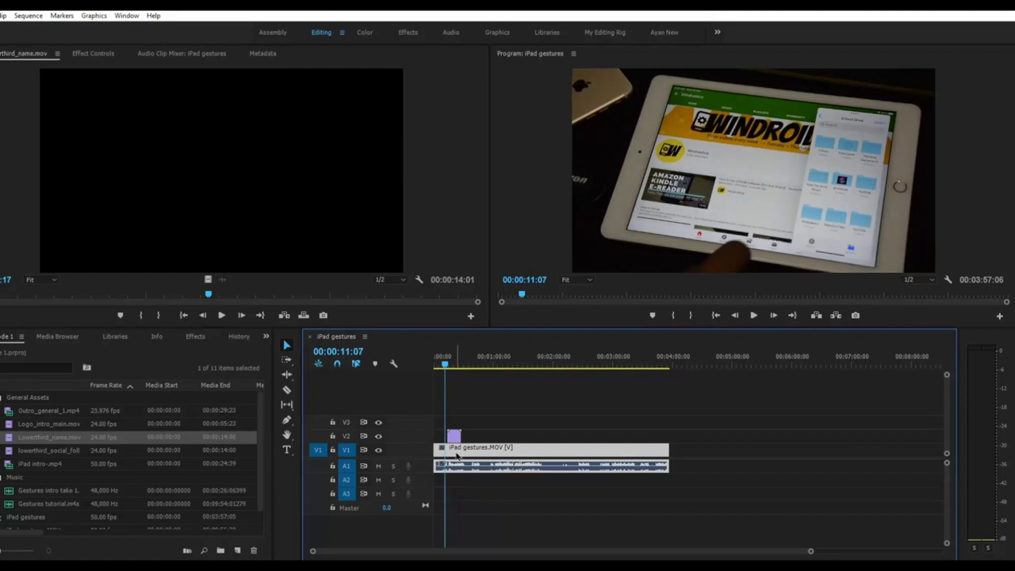
pyautogui.press('space')
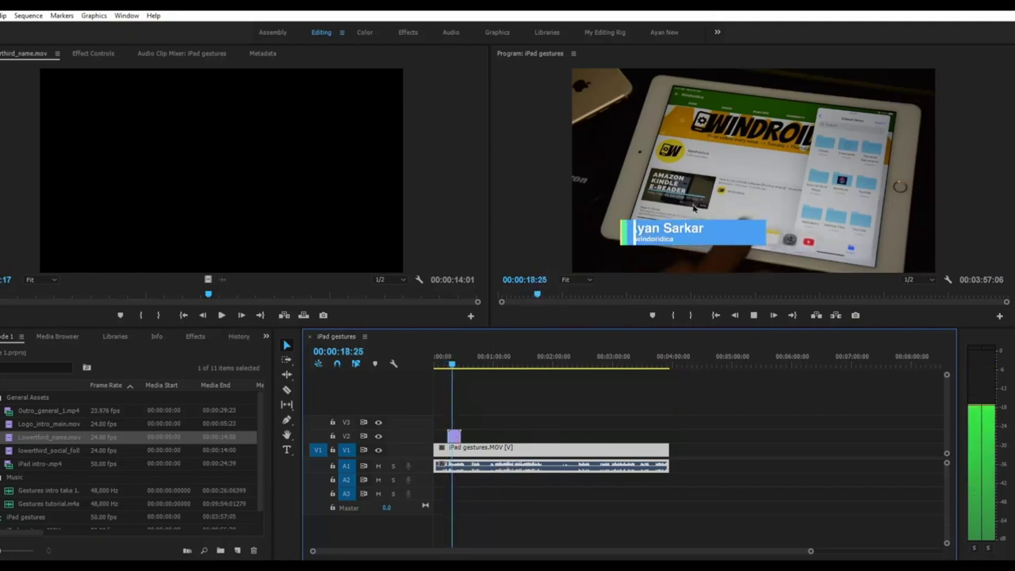
pyautogui.press('space')
# - Try the iPad gestures.MOV video on V3 above the lower third, play that section, and return the clip to V1
pyautogui.moveTo(470, 452); pyautogui.dragTo(469, 425)
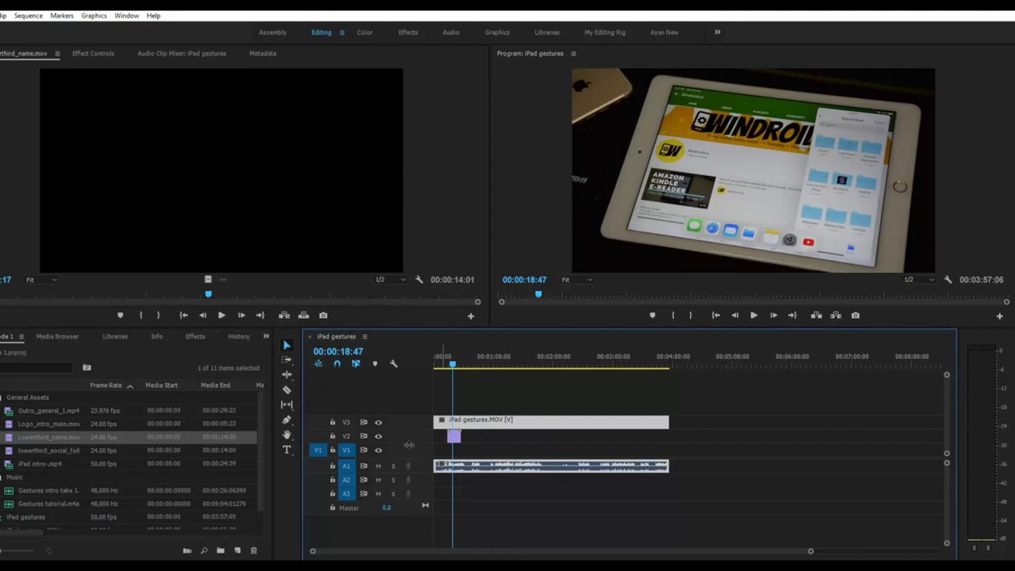
pyautogui.click(441, 362)
pyautogui.press('space')
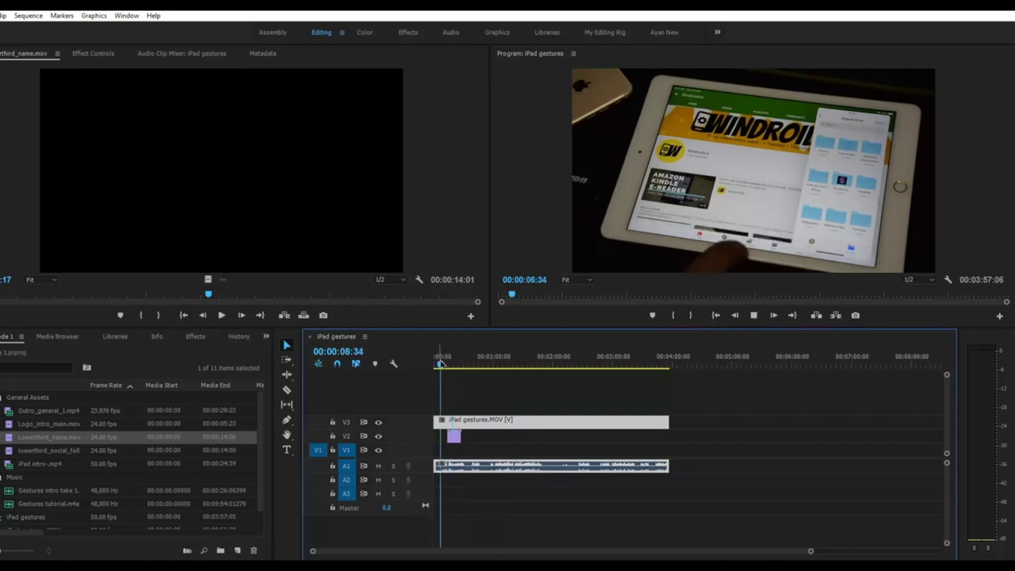
pyautogui.click(445, 362)
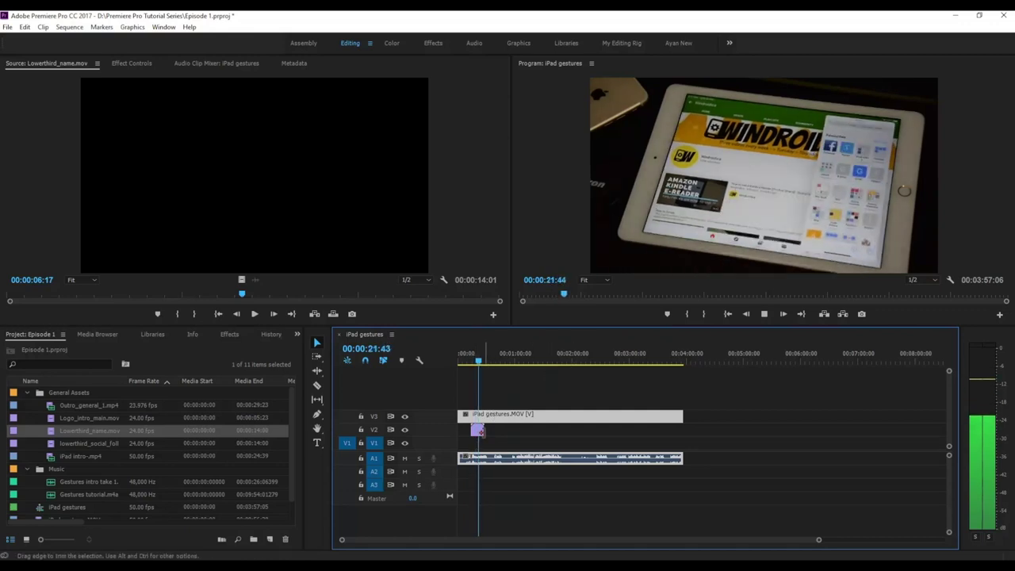
pyautogui.moveTo(498, 421); pyautogui.dragTo(504, 446)
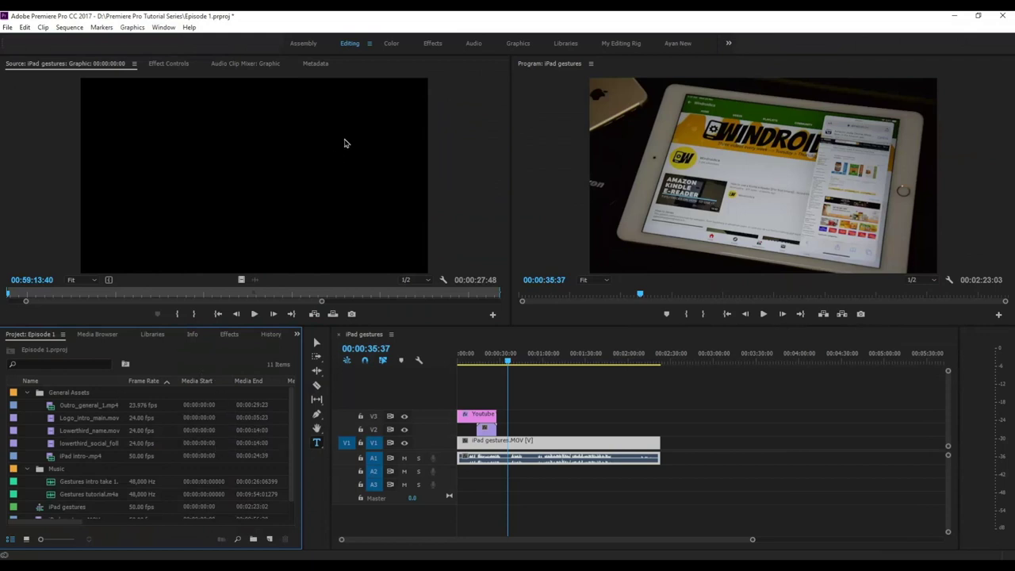
# - Try the My Editing Rig workspace and return to the Editing workspace
pyautogui.hotkey('alt', 'shift', '8')
pyautogui.click(622, 44)
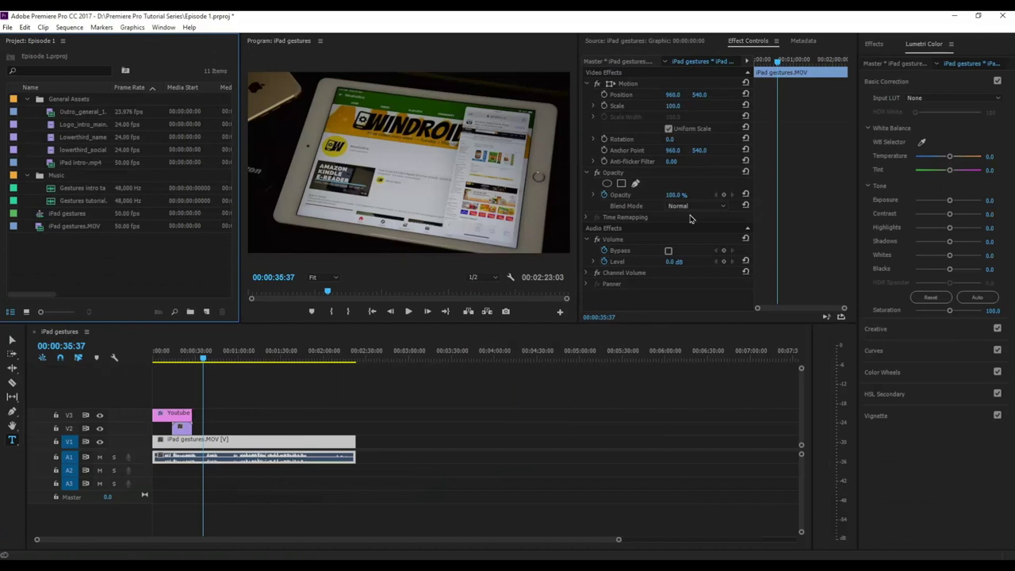
pyautogui.click(164, 27)
pyautogui.moveTo(192, 39)
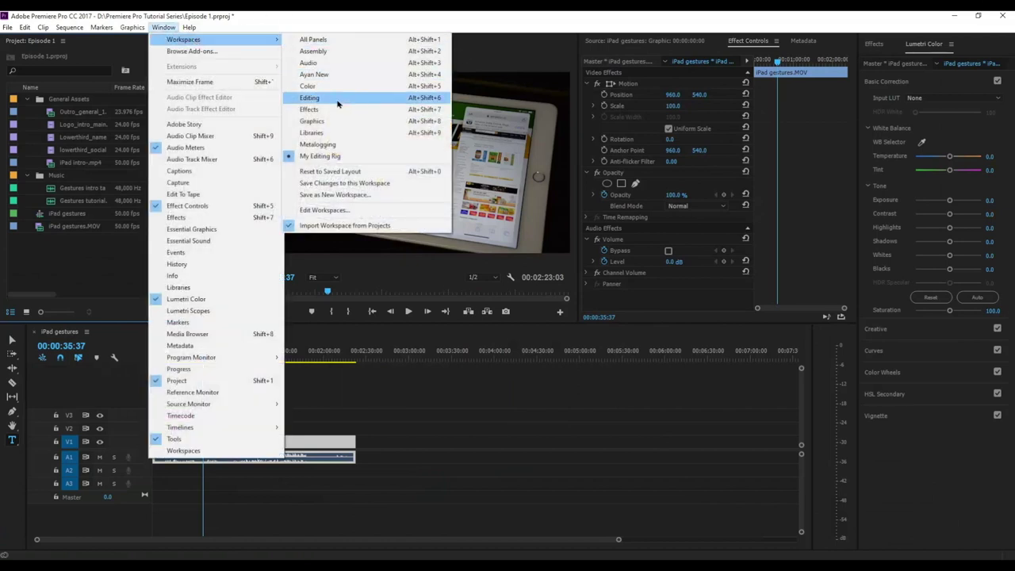
pyautogui.click(337, 104)
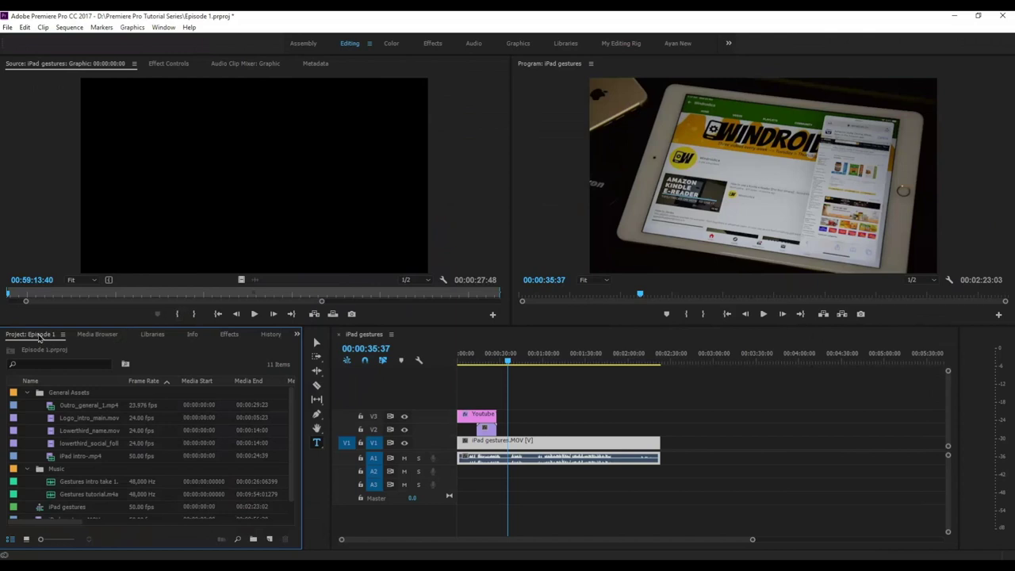
# - Dock the Project panel beside the Source Monitor and move the Program Monitor between the two
pyautogui.moveTo(41, 337); pyautogui.dragTo(18, 175)
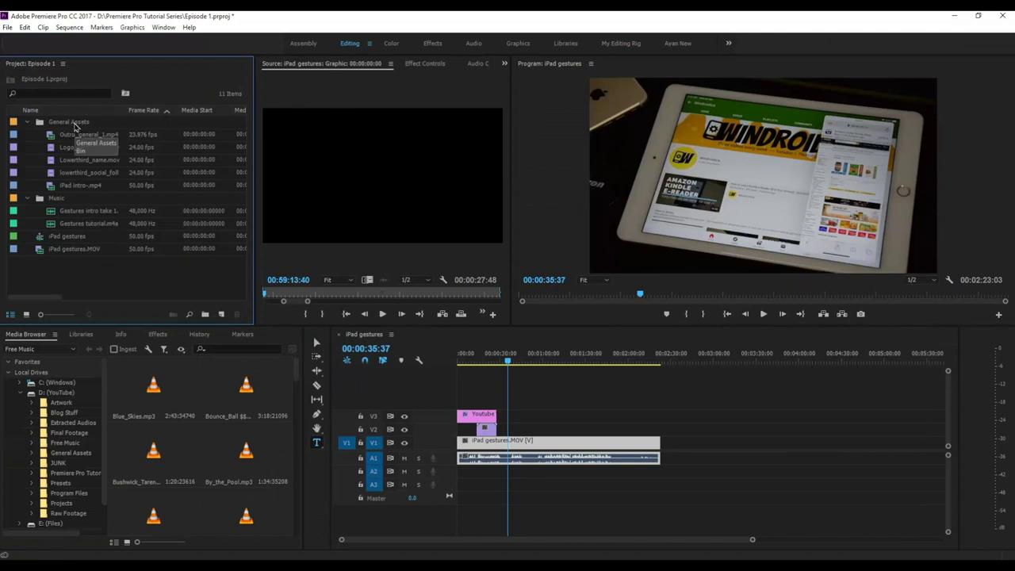
pyautogui.click(553, 67)
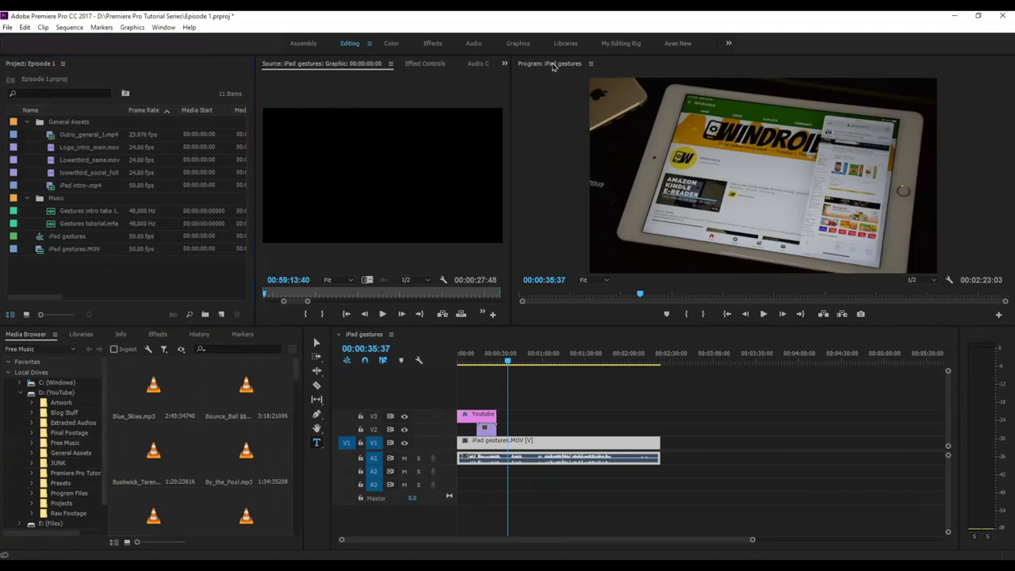
pyautogui.moveTo(552, 67); pyautogui.dragTo(266, 135)
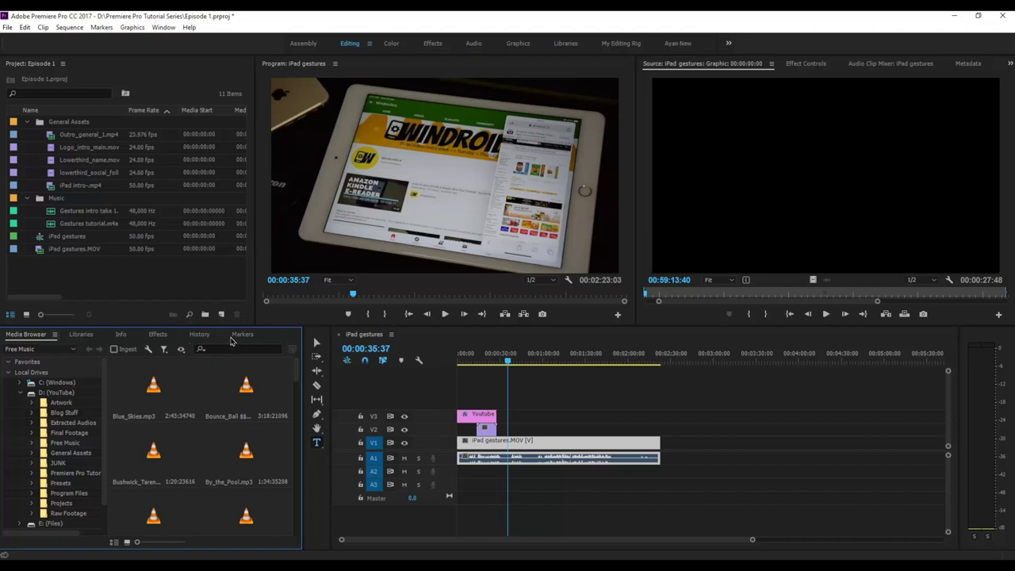
# - Close the Media Browser, Libraries and Info panels in the group beside the timeline
pyautogui.click(53, 336)
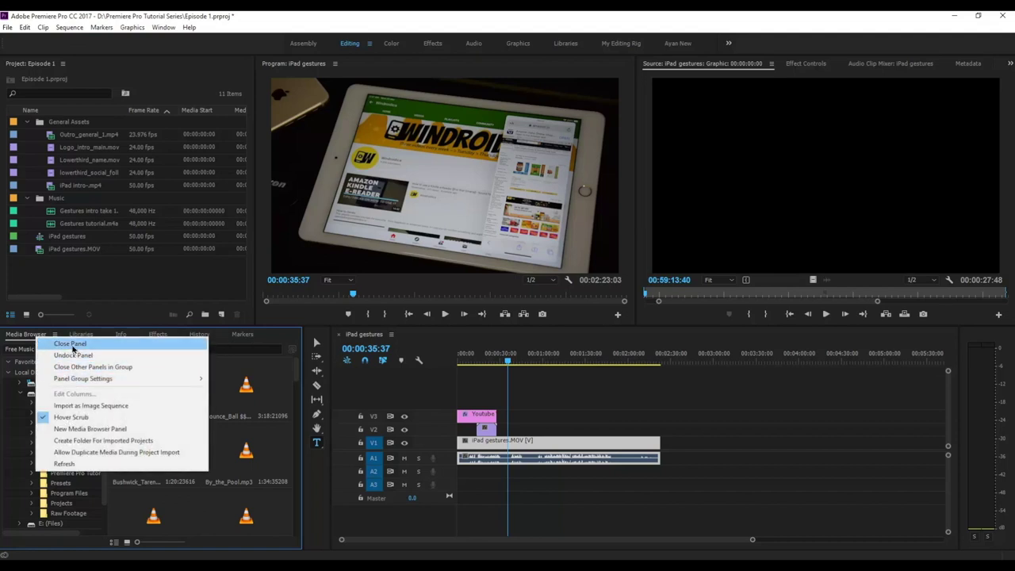
pyautogui.click(72, 343)
pyautogui.click(29, 335)
pyautogui.click(40, 343)
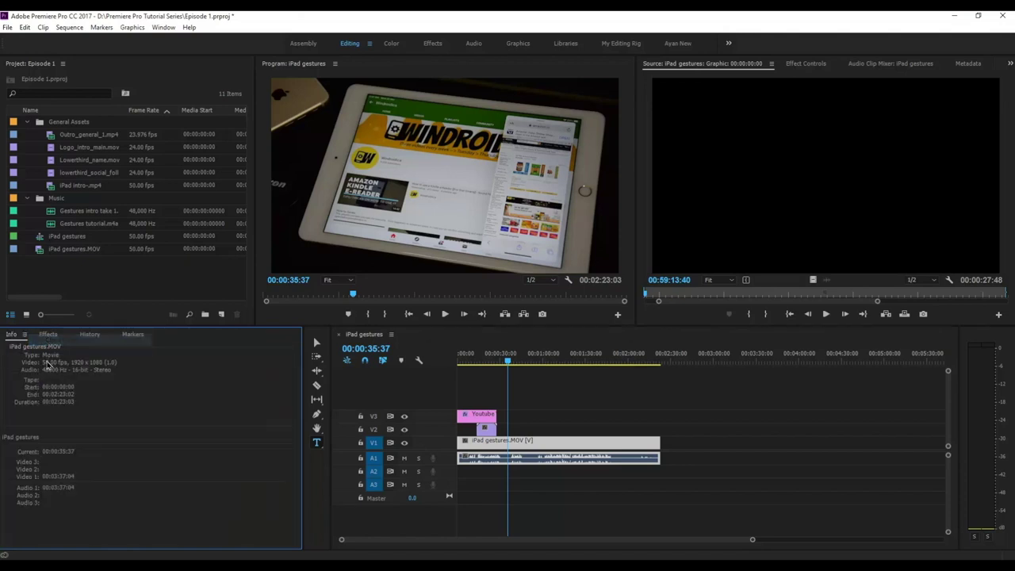
pyautogui.click(25, 334)
pyautogui.click(40, 343)
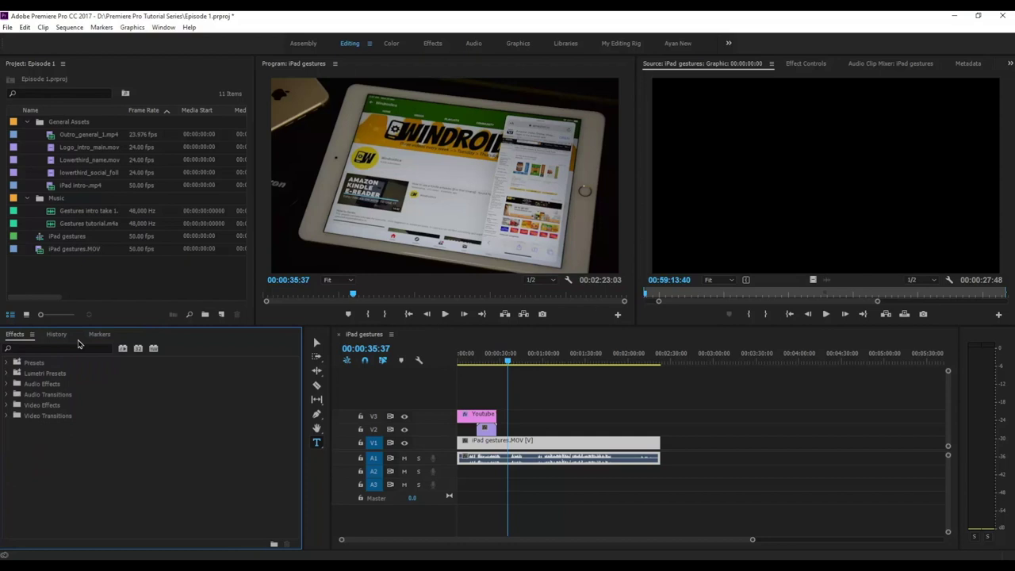
# - Dock the Effects panel in its own column on the outer side of the Source Monitor
pyautogui.click(168, 32)
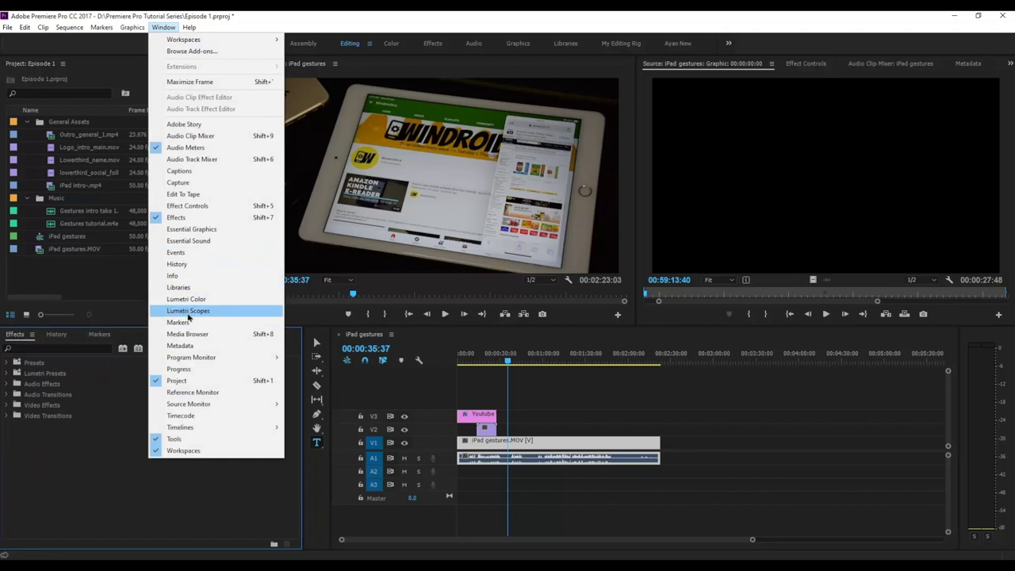
pyautogui.click(125, 476)
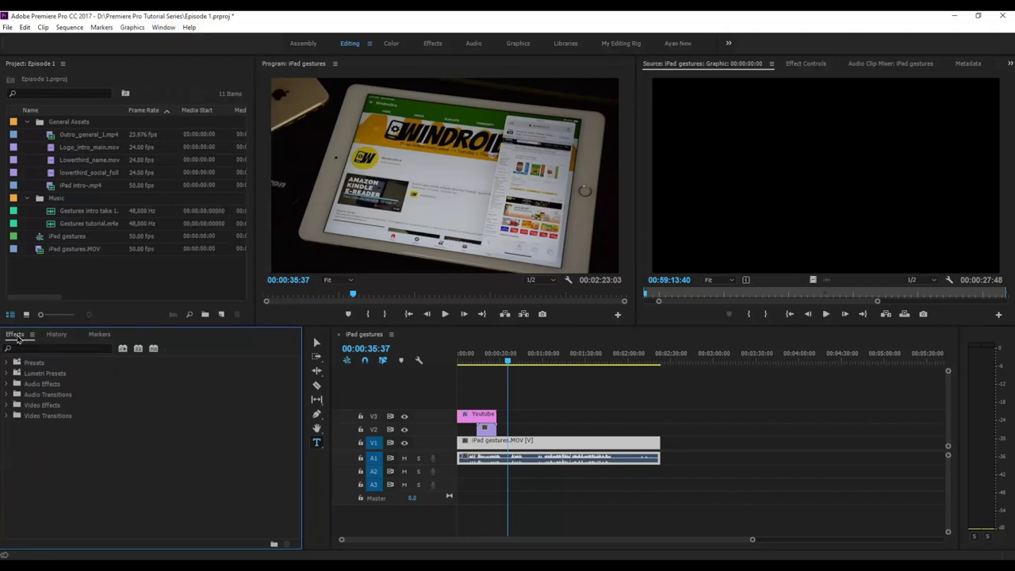
pyautogui.moveTo(18, 338); pyautogui.dragTo(1004, 142)
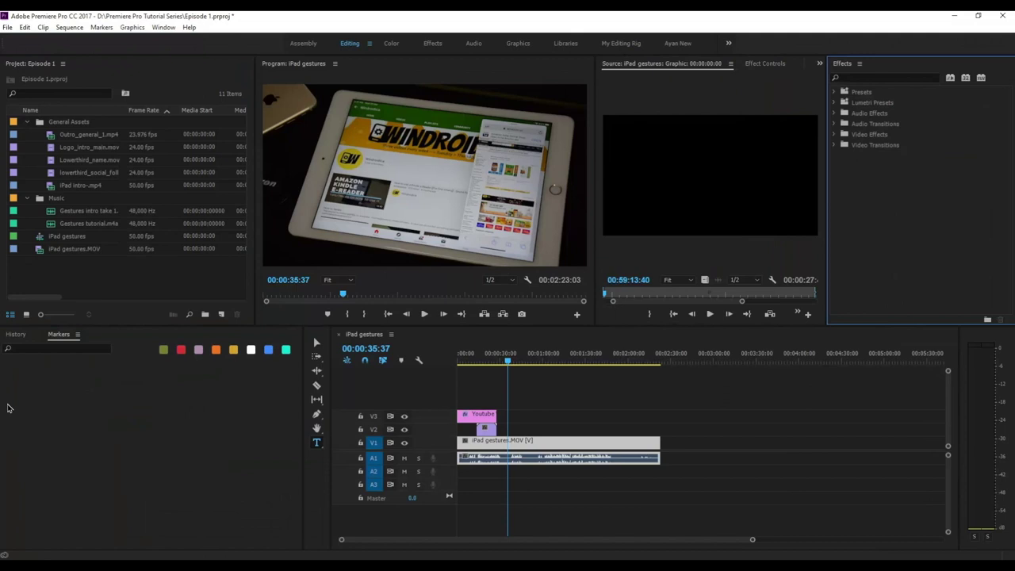
# - Close the History and Markers panels so the timeline takes over their space
pyautogui.rightClick(21, 337)
pyautogui.click(53, 342)
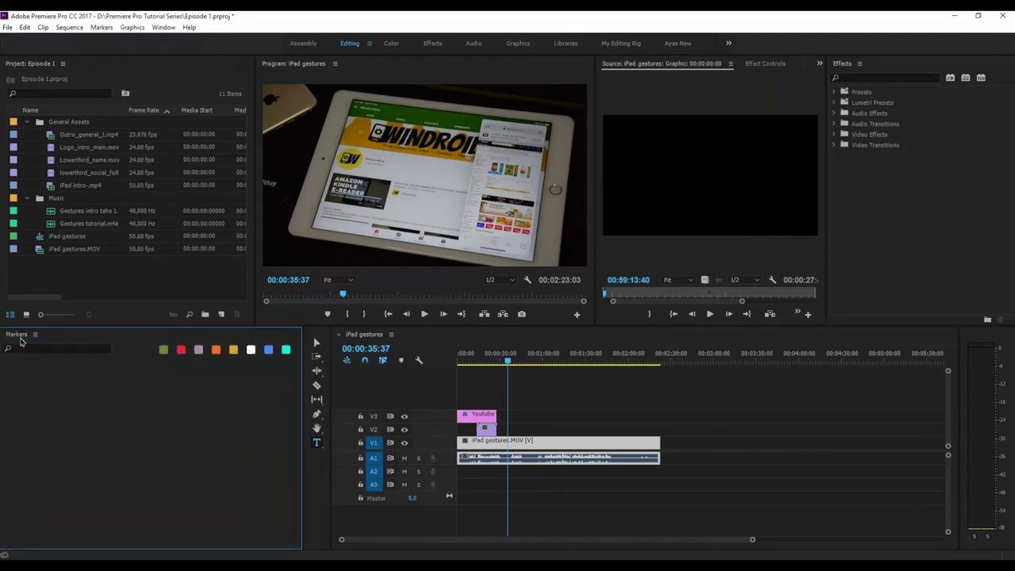
pyautogui.rightClick(18, 334)
pyautogui.click(47, 342)
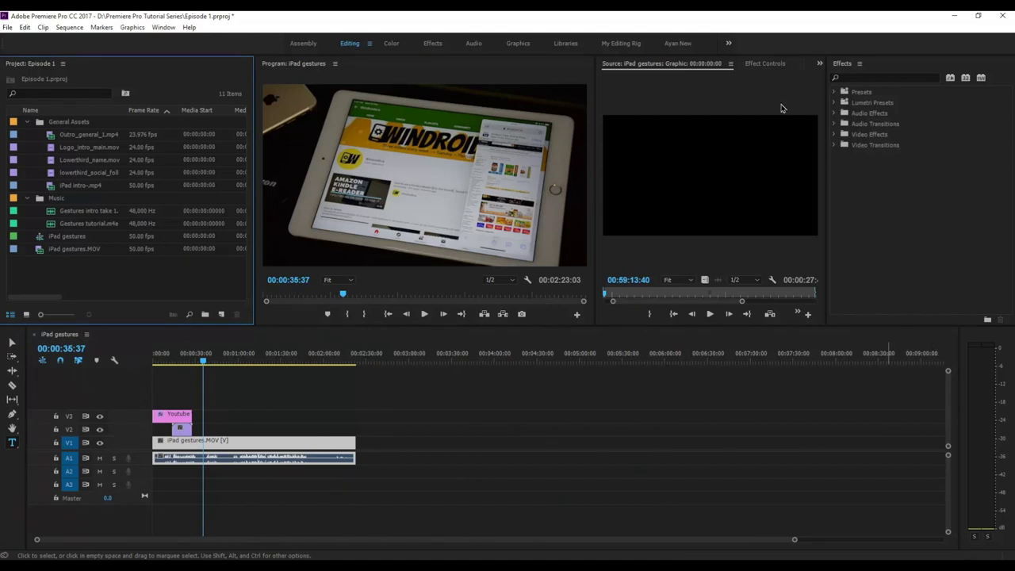
# - View Effect Controls, close the Audio Clip Mixer panel in the same group, and bring back the Source Monitor
pyautogui.click(766, 66)
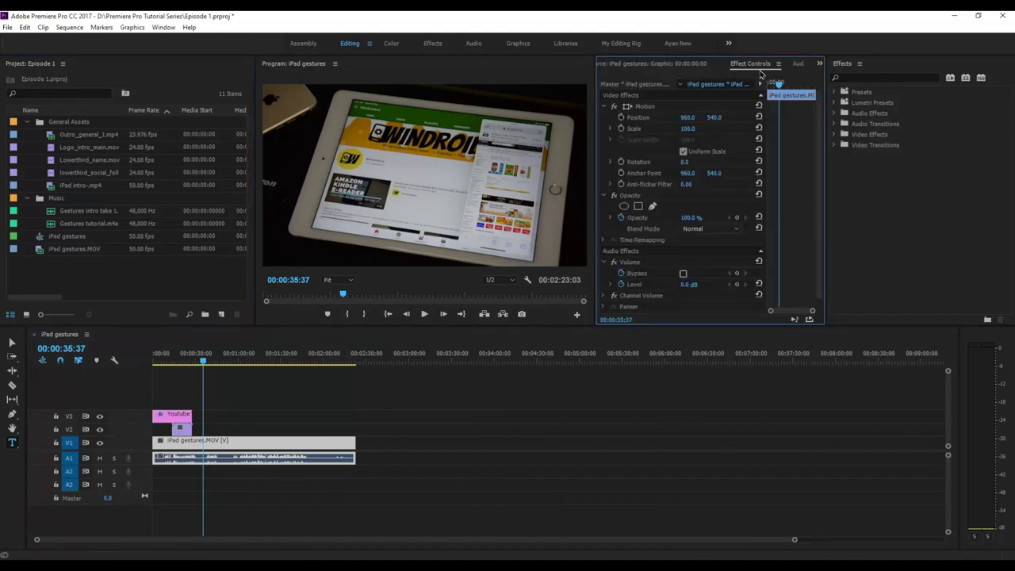
pyautogui.click(819, 63)
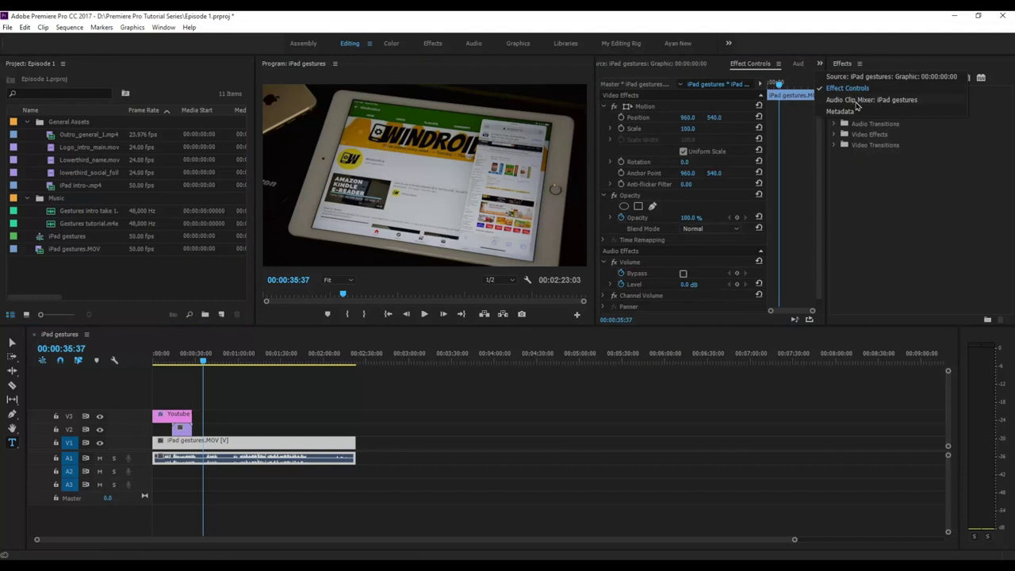
pyautogui.click(857, 100)
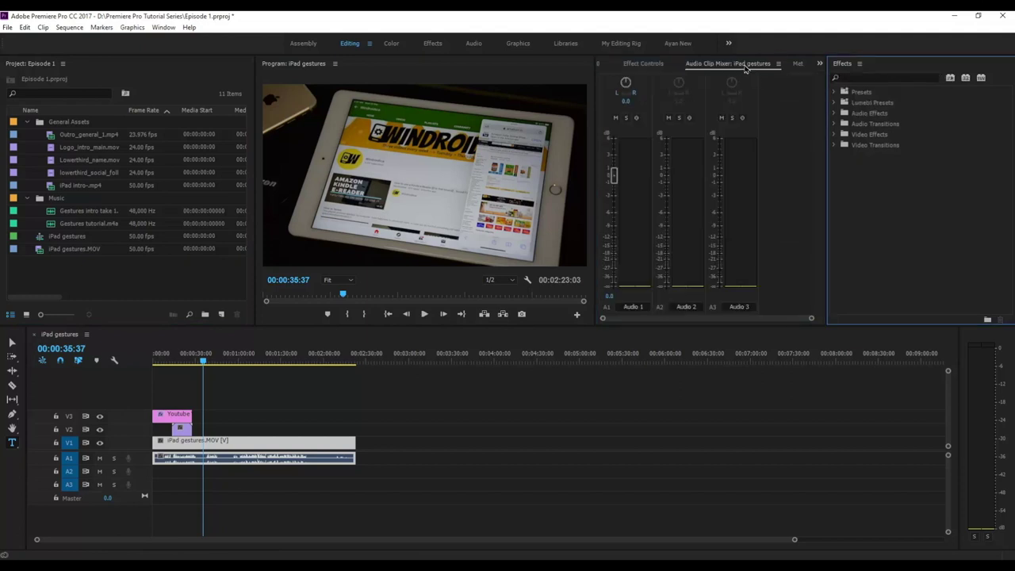
pyautogui.rightClick(745, 68)
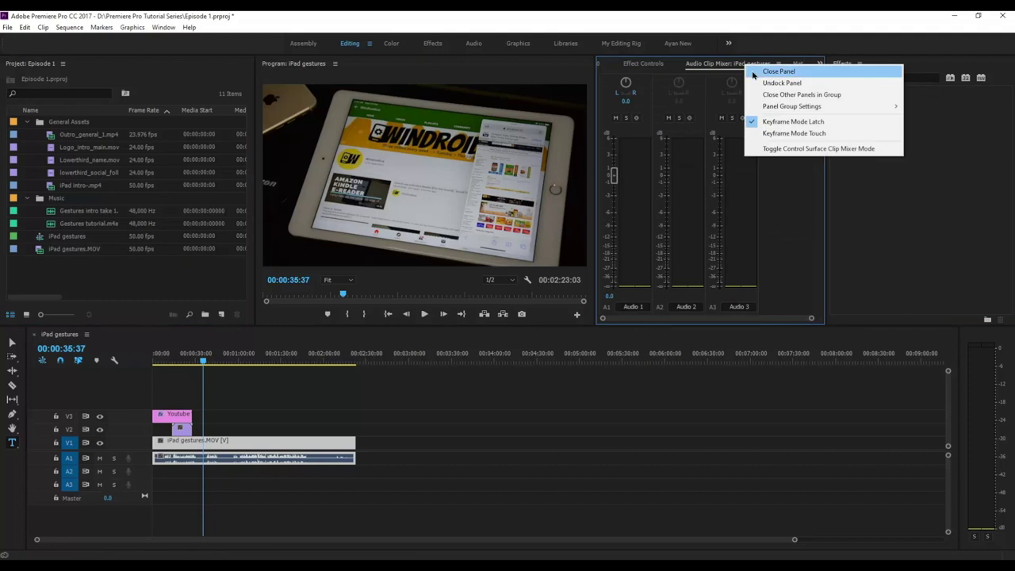
pyautogui.click(753, 72)
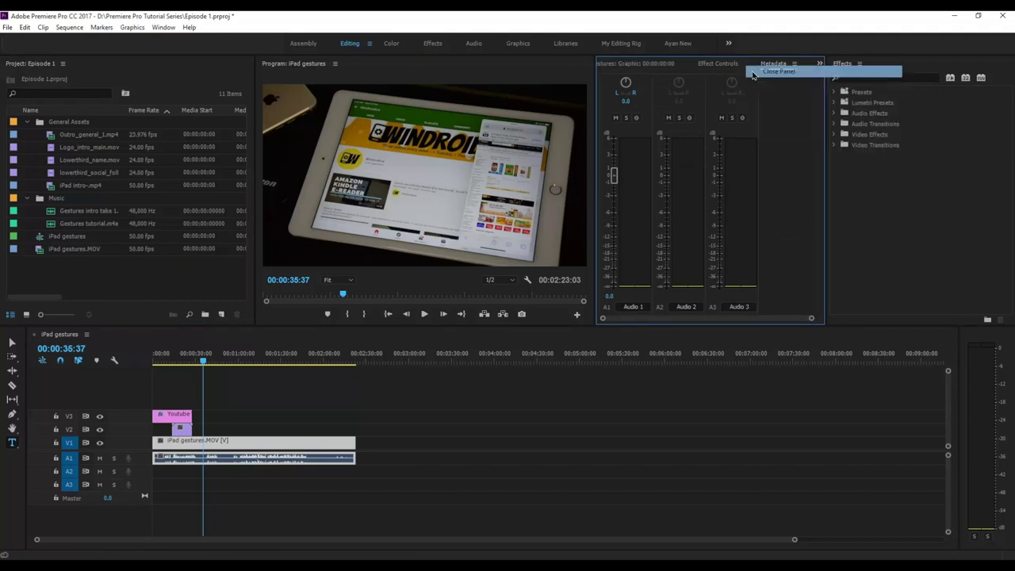
pyautogui.click(633, 67)
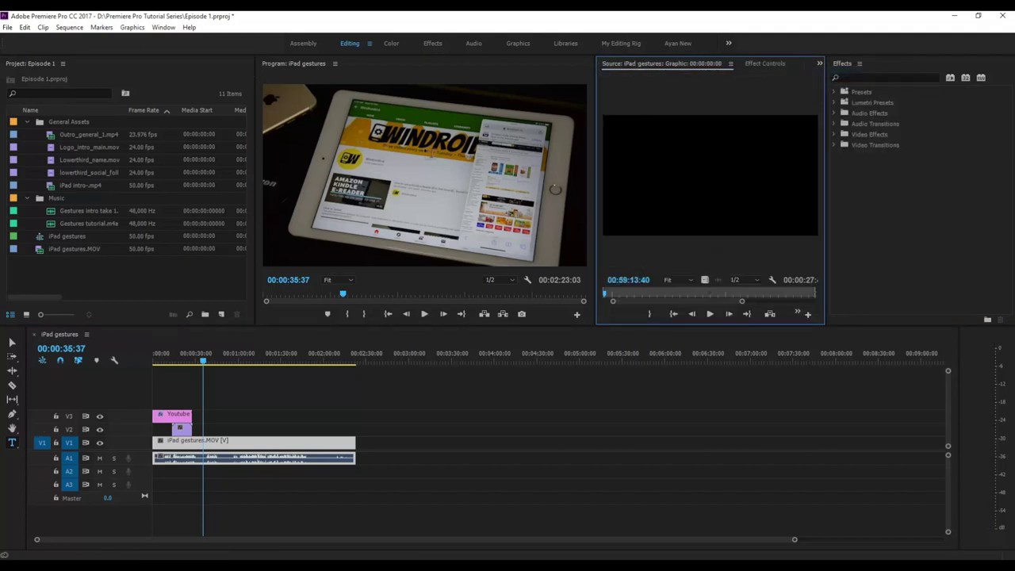
# - Widen the Source Monitor group and narrow the Project panel to give the Program Monitor more width
pyautogui.moveTo(596, 161); pyautogui.dragTo(563, 158)
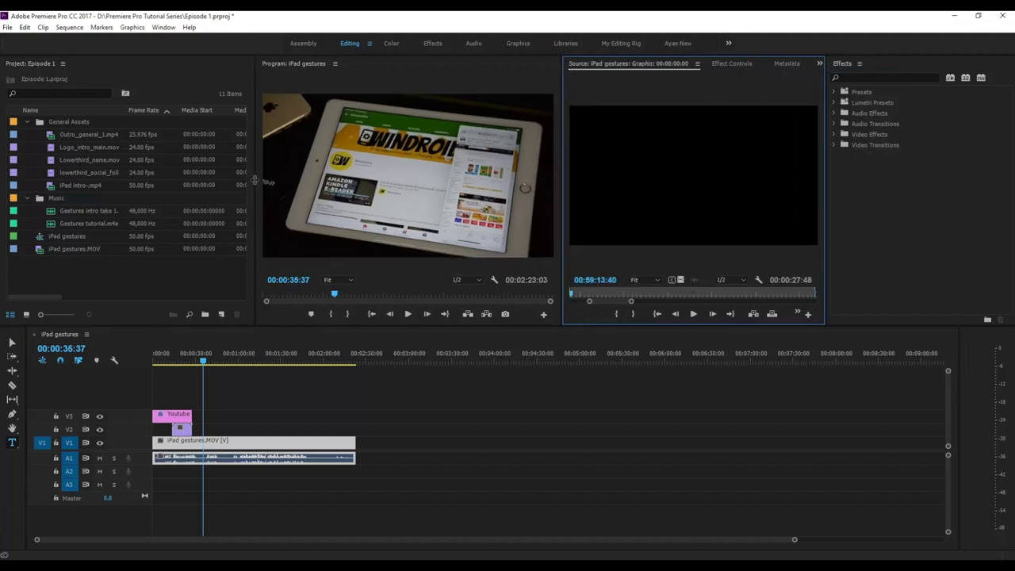
pyautogui.moveTo(255, 181); pyautogui.dragTo(220, 193)
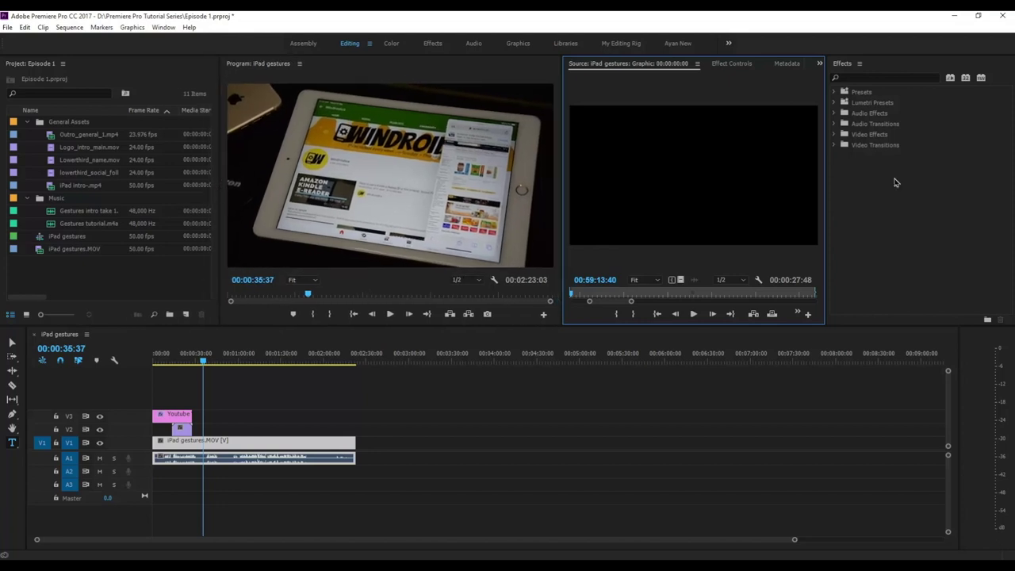
pyautogui.hotkey('alt', 'w')
pyautogui.click(570, 344)
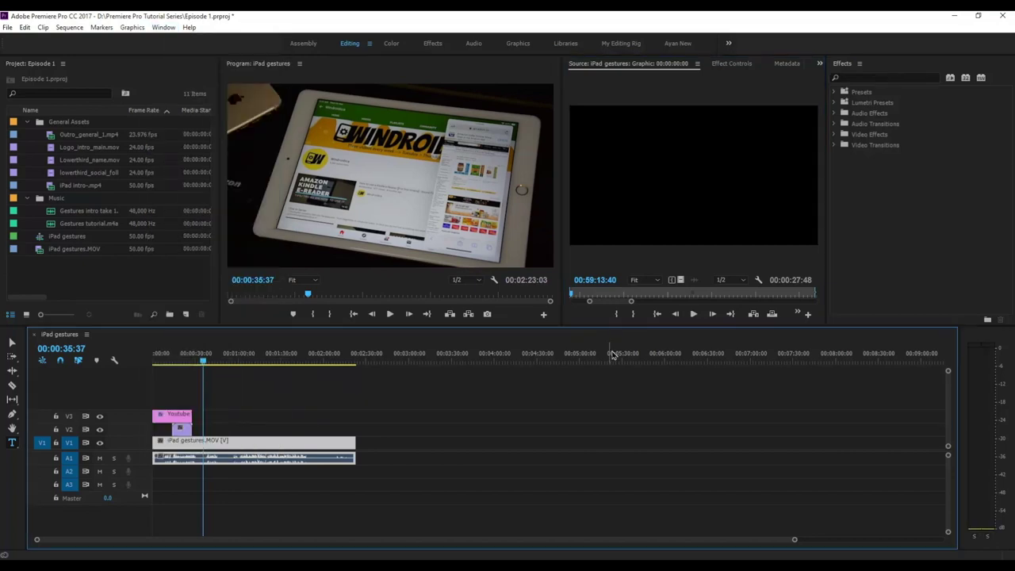
# - Show the Lumetri Color panel and dock the Effects panel in the same group
pyautogui.click(159, 27)
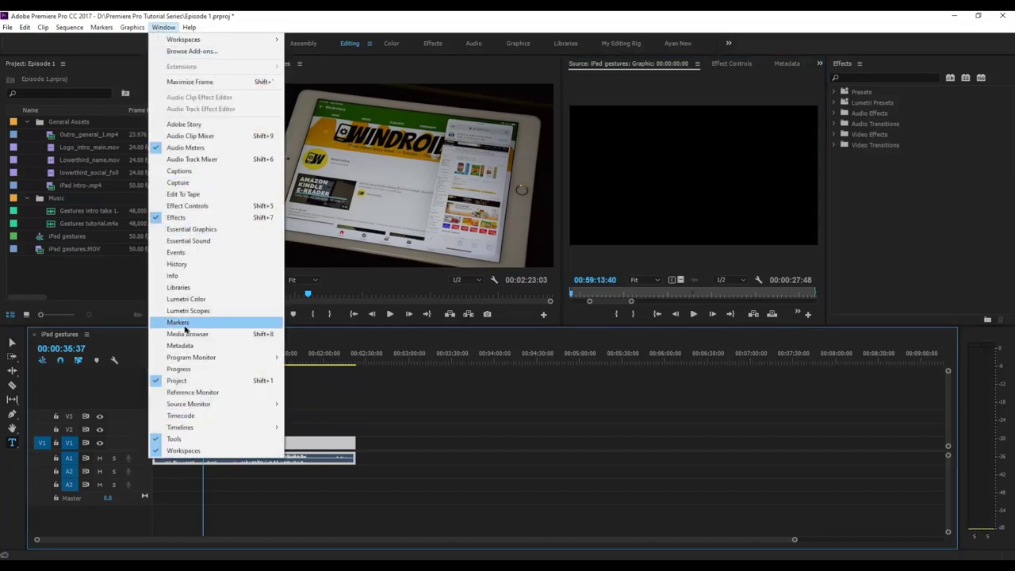
pyautogui.click(186, 299)
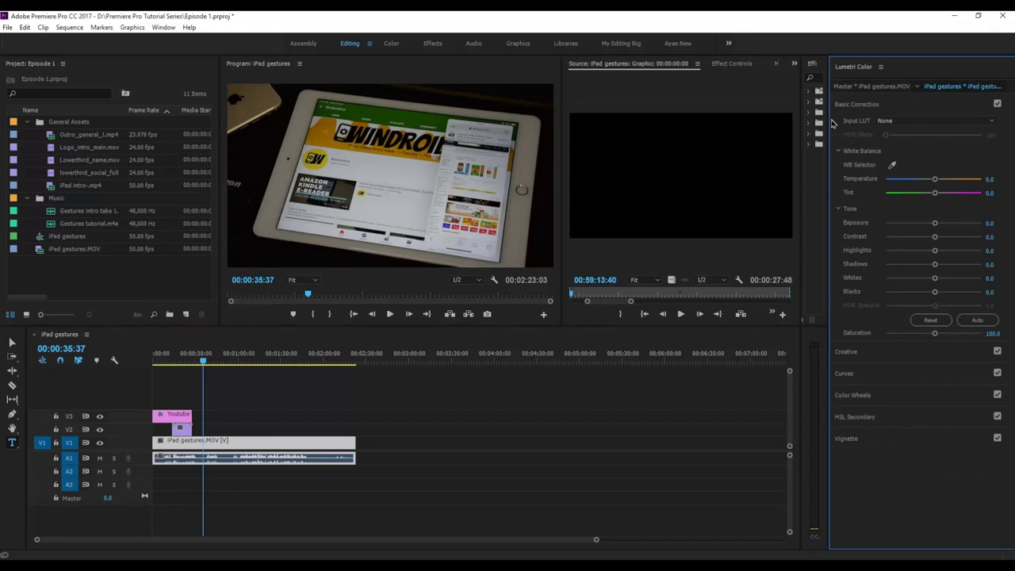
pyautogui.click(810, 70)
pyautogui.moveTo(812, 69); pyautogui.dragTo(894, 76)
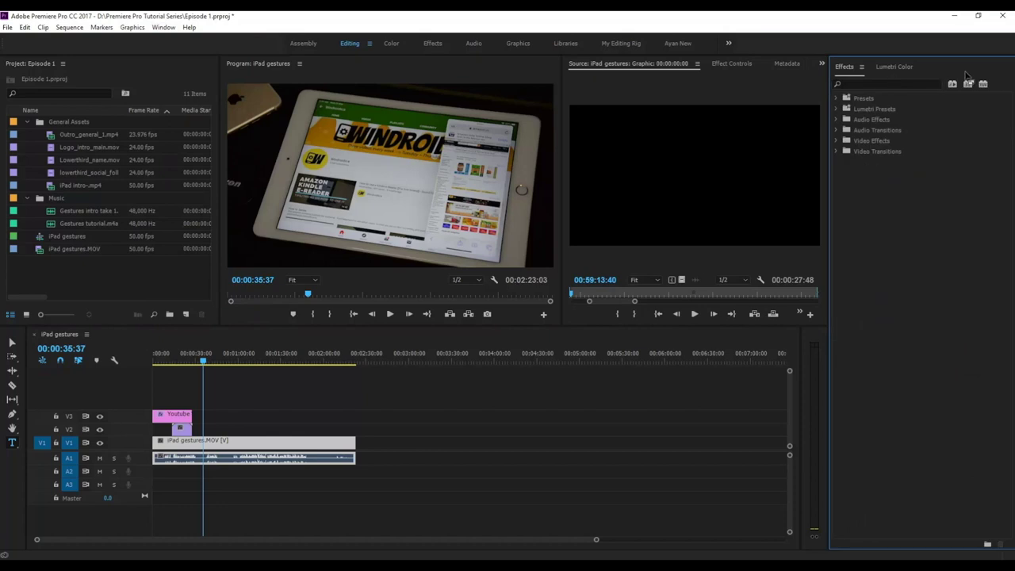
# - Alternate between the Effects and Lumetri Color panels, moving the playhead to 00:00:57:17, and leave Lumetri Color in front
pyautogui.click(896, 67)
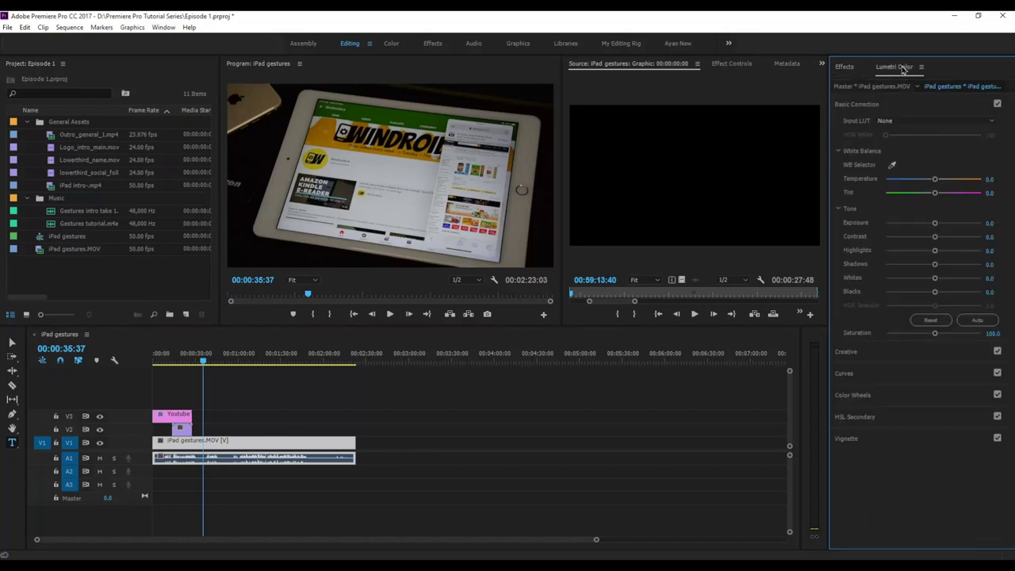
pyautogui.click(855, 68)
pyautogui.click(878, 70)
pyautogui.moveTo(203, 363); pyautogui.dragTo(232, 370)
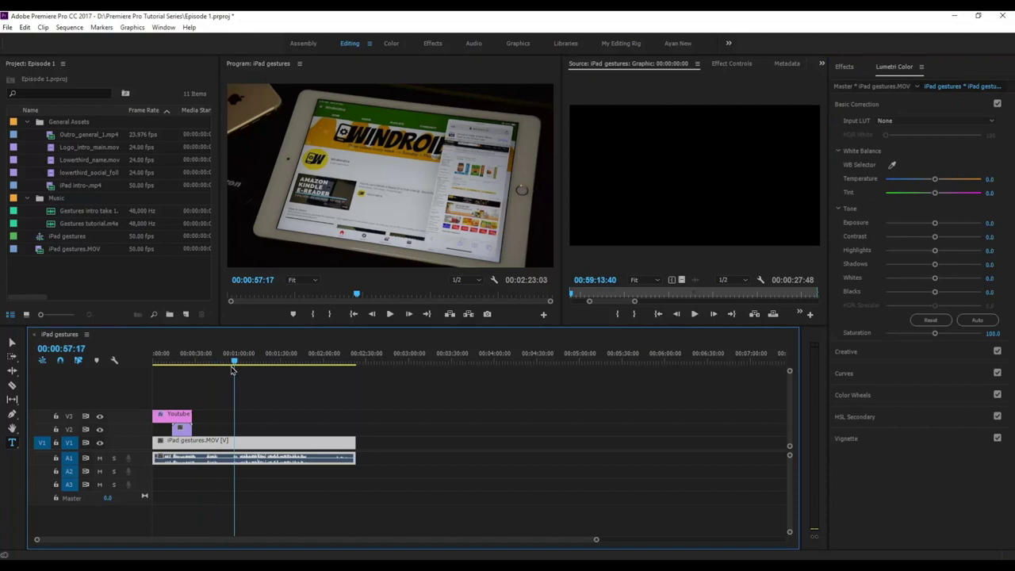
pyautogui.click(844, 67)
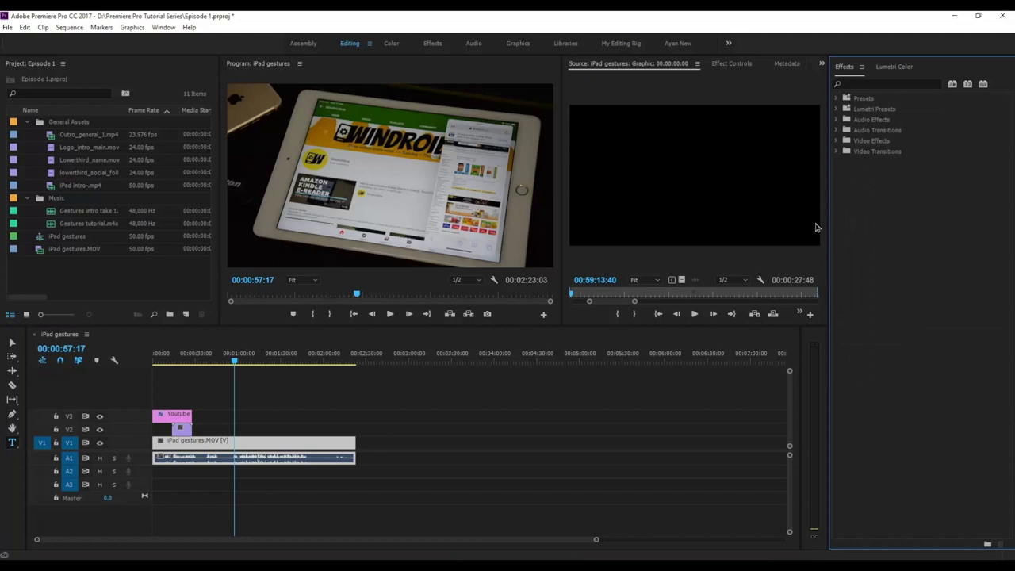
pyautogui.click(879, 68)
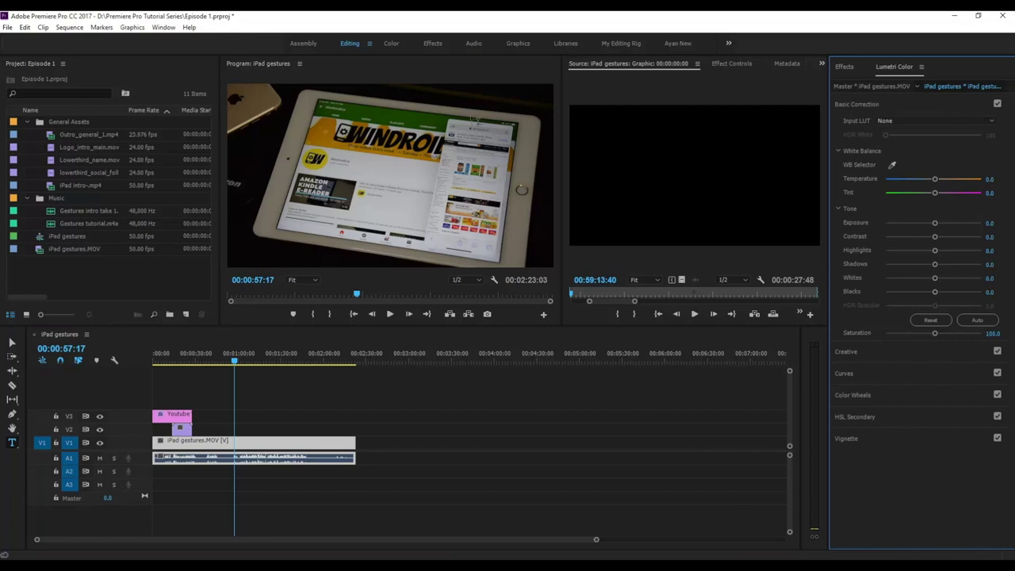
# - Save the current panel layout as a new workspace named "Tutorial" and look at the workspace options again
pyautogui.click(167, 29)
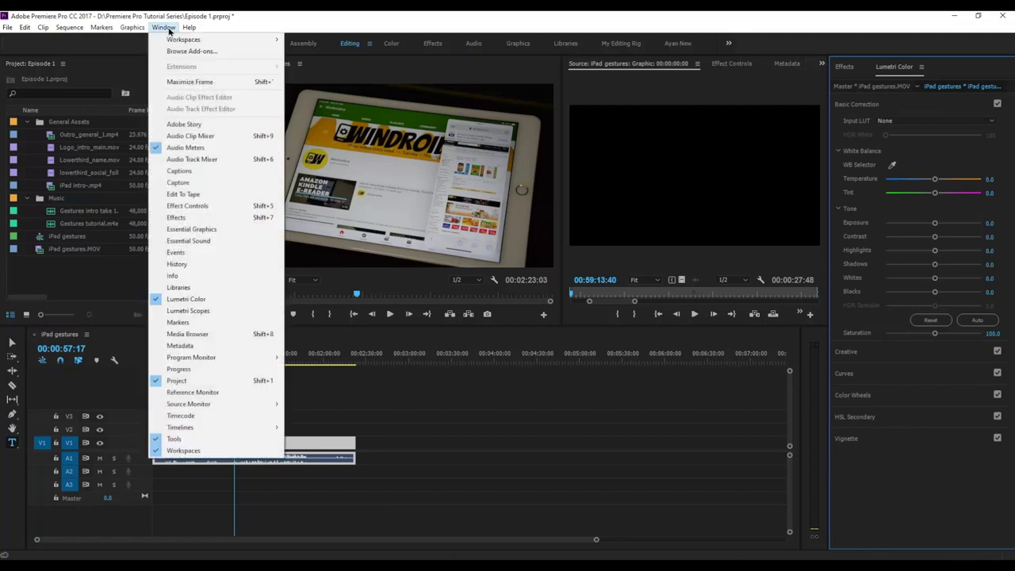
pyautogui.moveTo(191, 43)
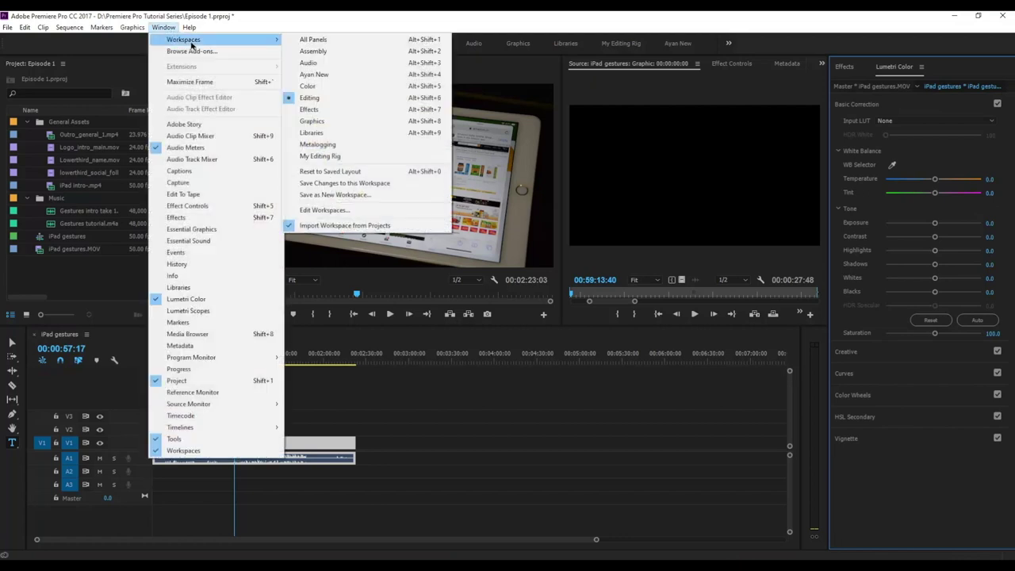
pyautogui.click(343, 198)
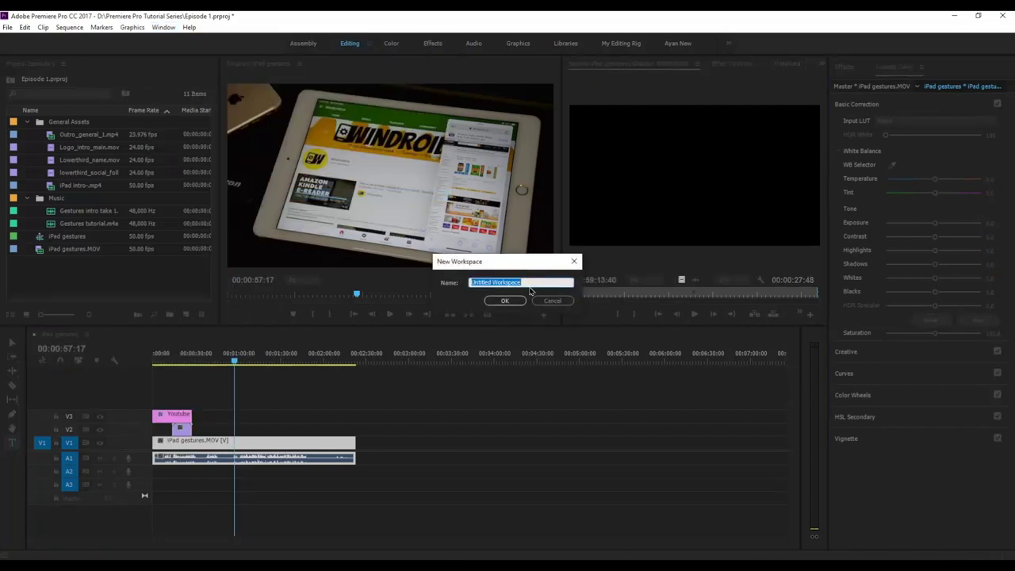
pyautogui.write('Tutorial')
pyautogui.click(505, 300)
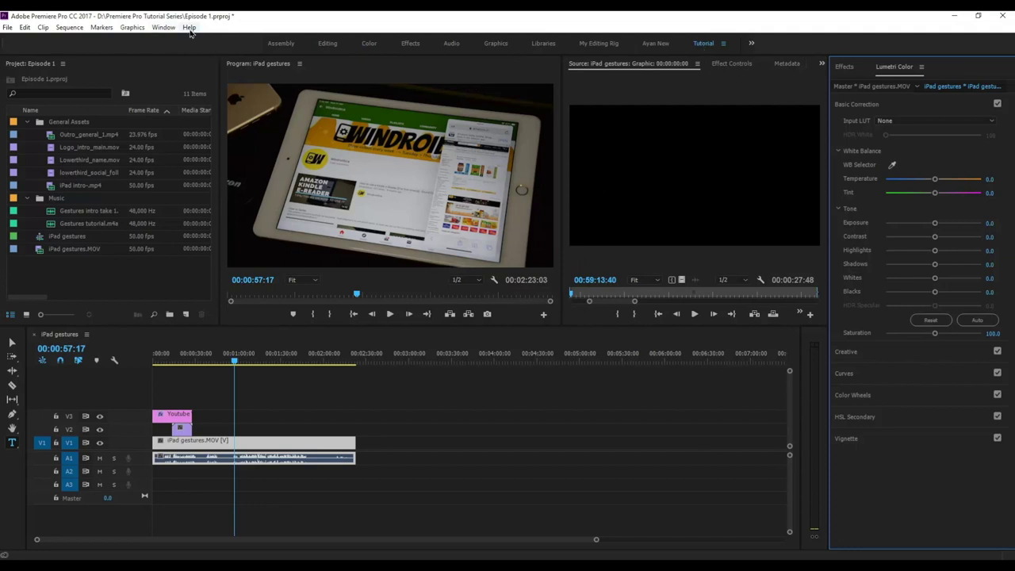
pyautogui.click(164, 28)
pyautogui.moveTo(262, 40)
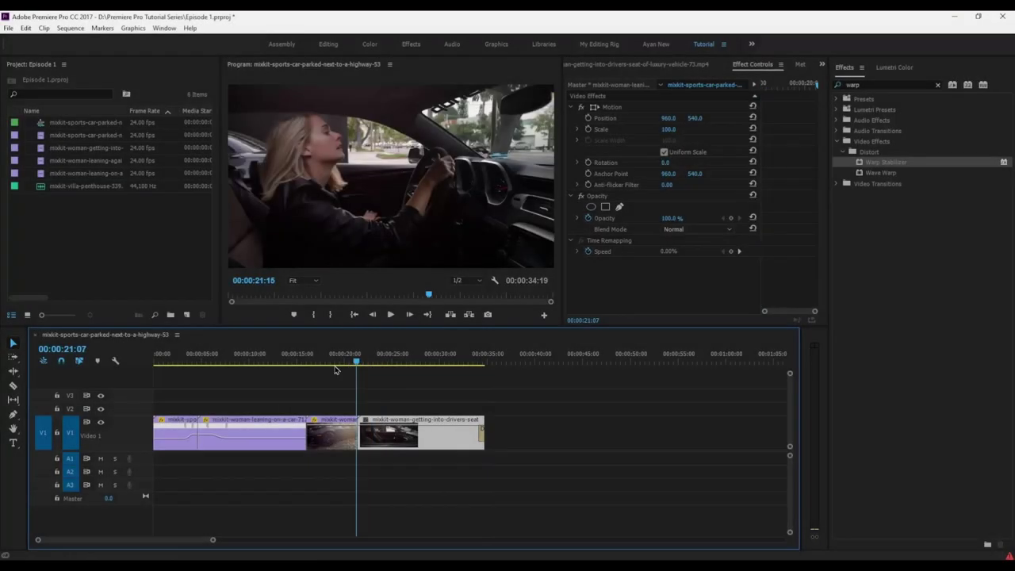
# - Return the playhead to the start of the sports car sequence and play it back
pyautogui.press('Up')
pyautogui.press('Up')
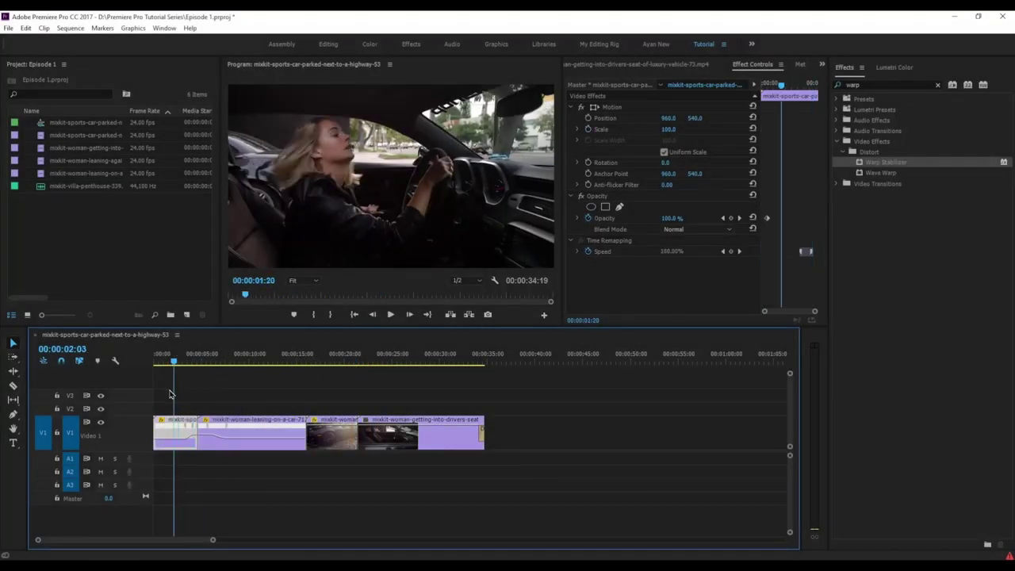
pyautogui.press('space')
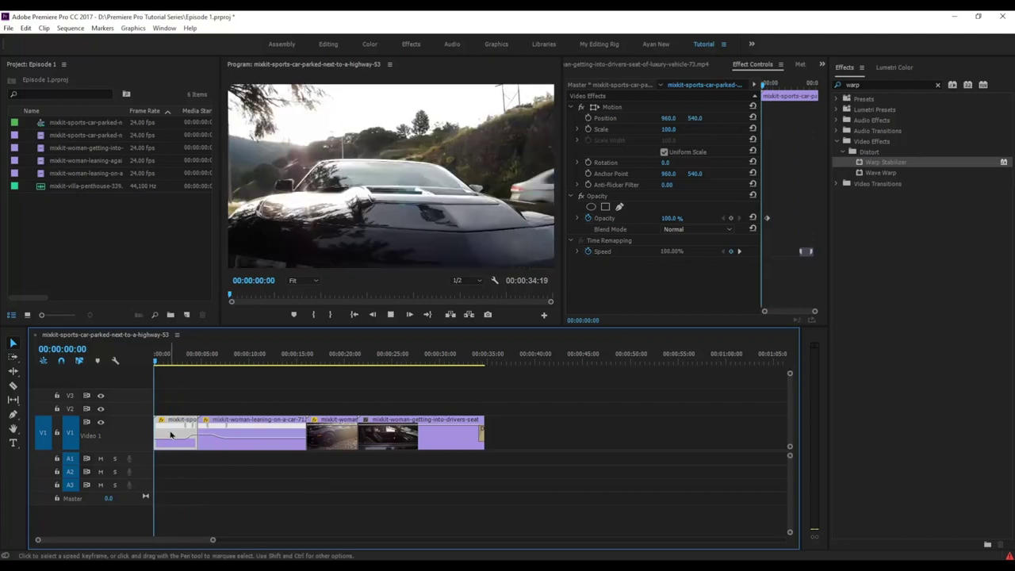